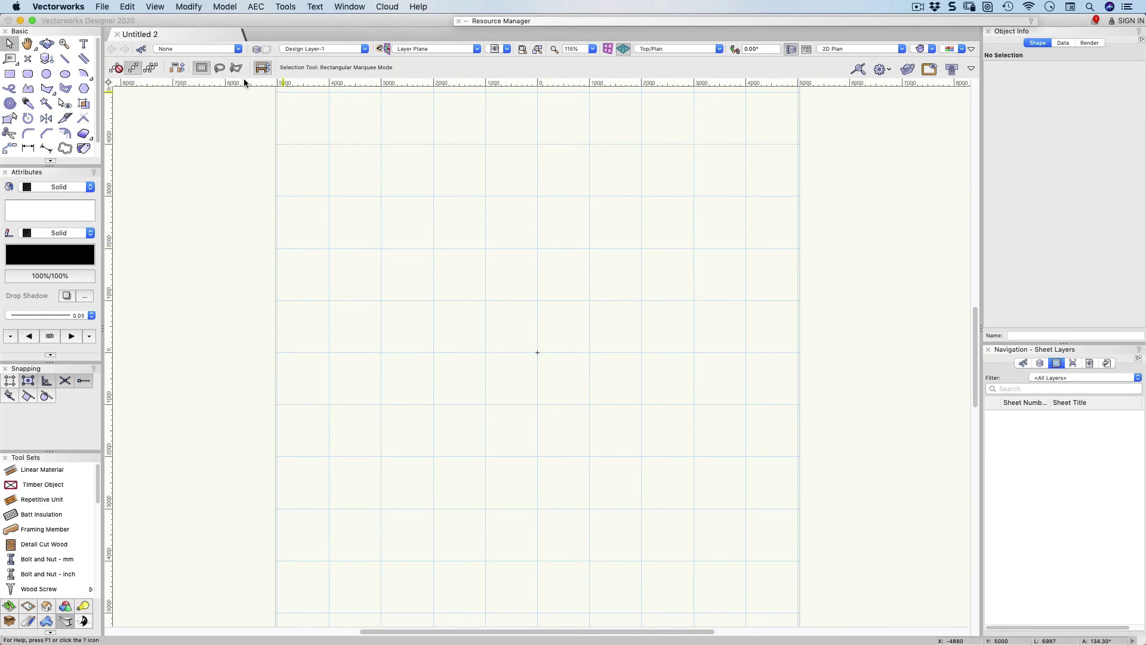
Set the page to A3 landscape, giving a 413.8 × 290.7 mm printable area
{"action": "left_click", "coordinate": [102, 6]}
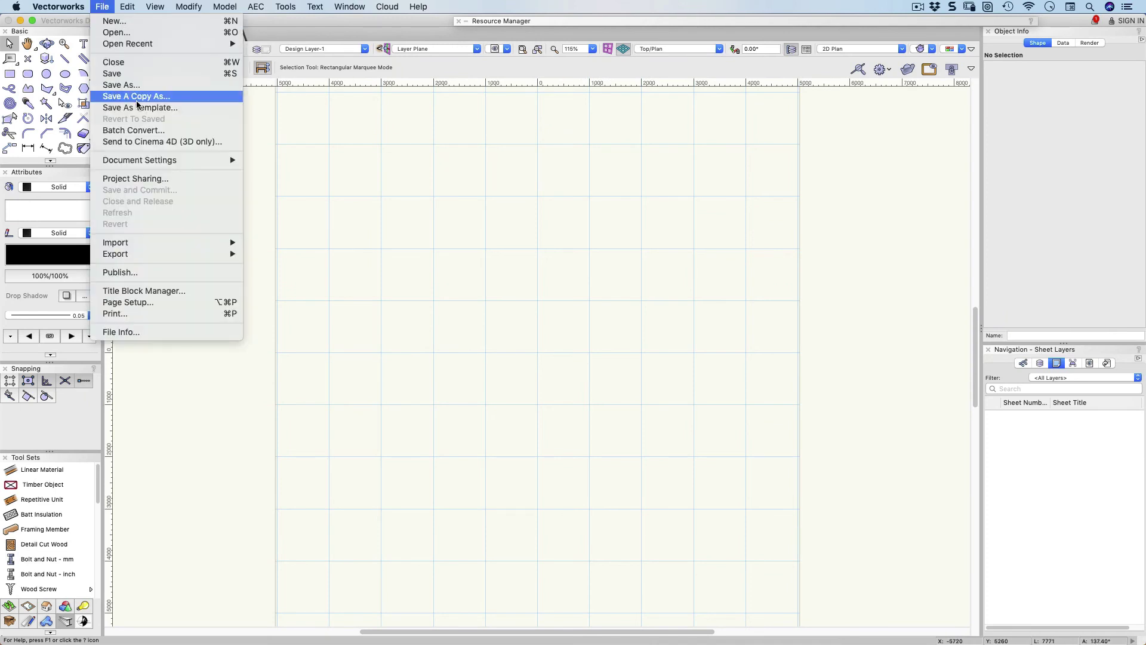
{"action": "left_click", "coordinate": [156, 305]}
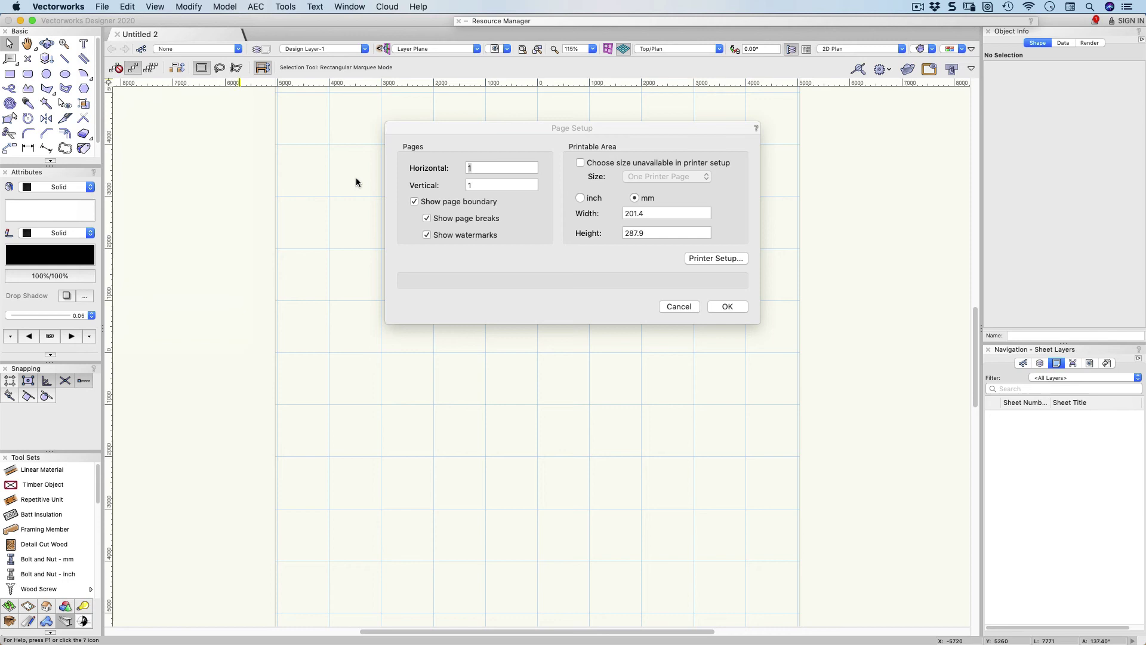
{"action": "left_click", "coordinate": [711, 257]}
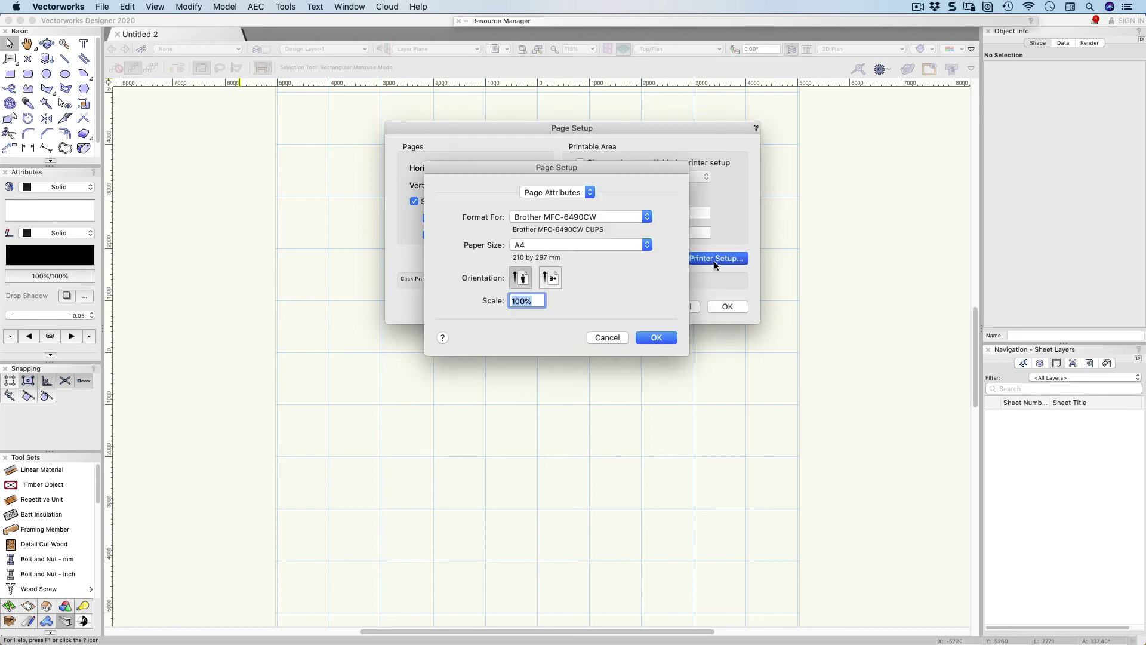
{"action": "left_click", "coordinate": [620, 247]}
{"action": "mouse_move", "coordinate": [600, 235]}
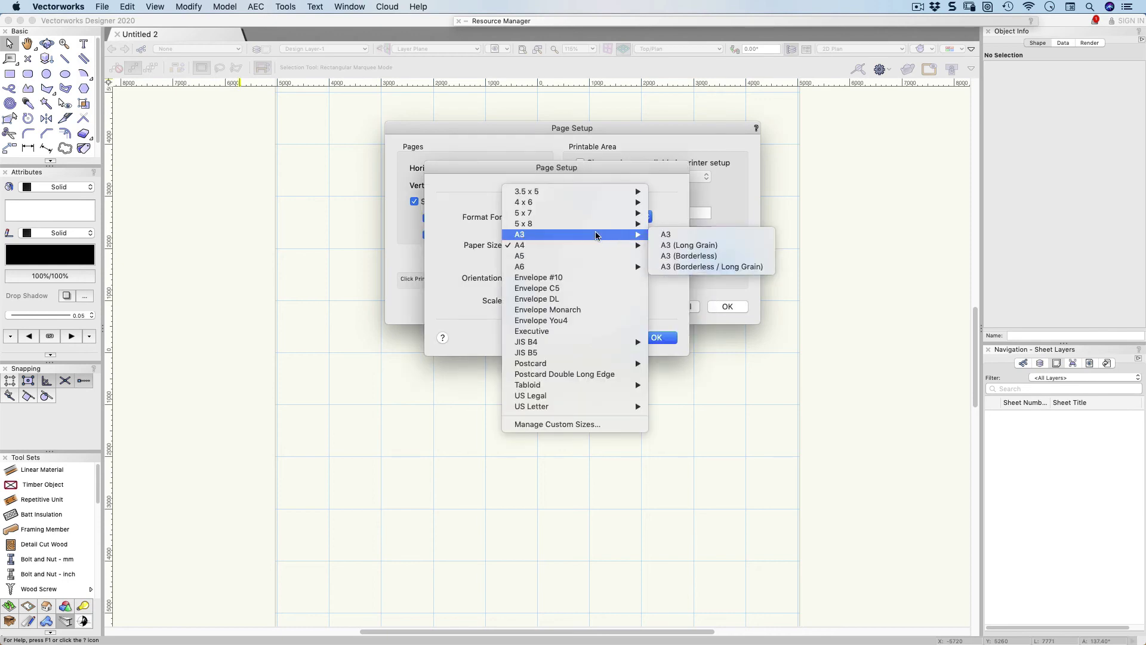
{"action": "left_click", "coordinate": [662, 235]}
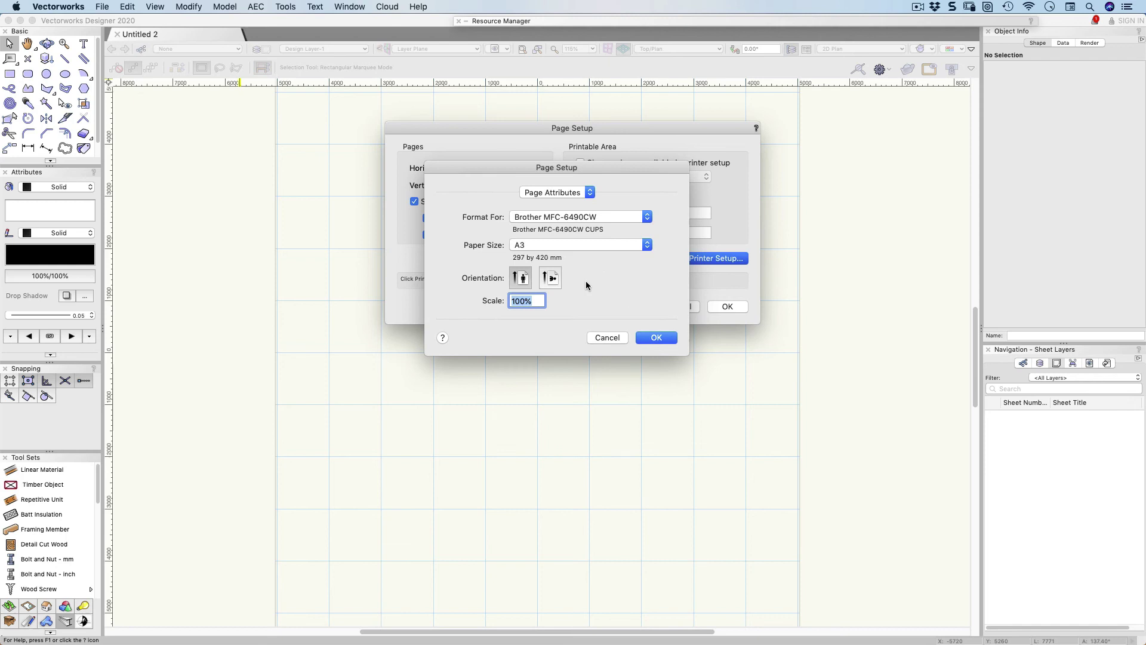
{"action": "left_click", "coordinate": [550, 278]}
{"action": "left_click", "coordinate": [660, 337]}
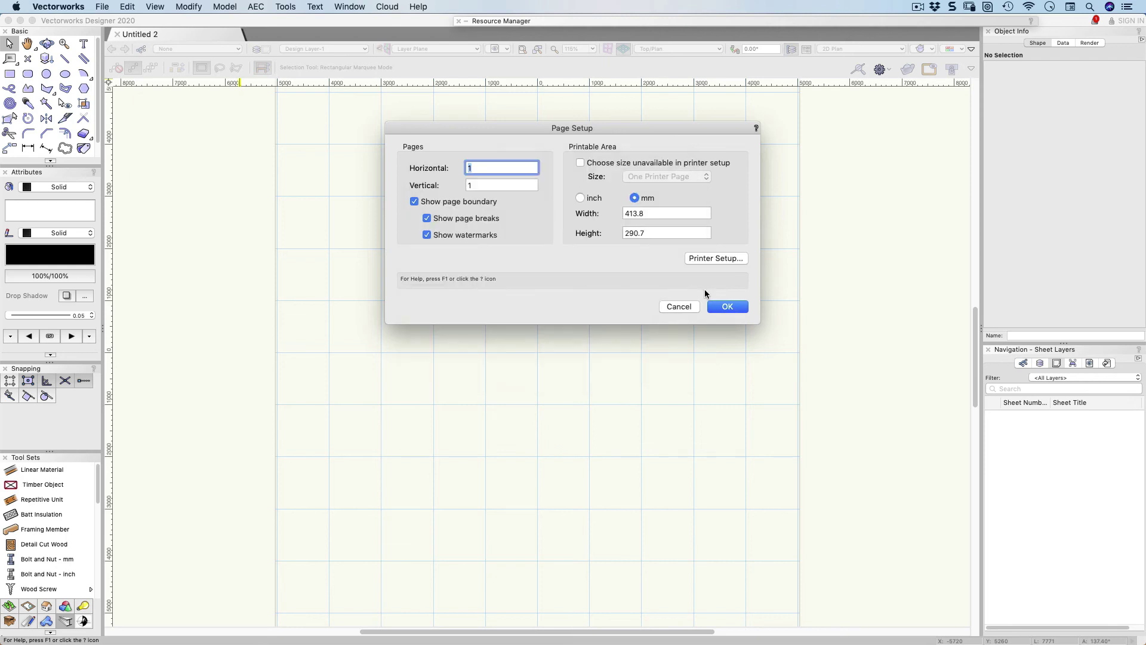
{"action": "left_click", "coordinate": [726, 306]}
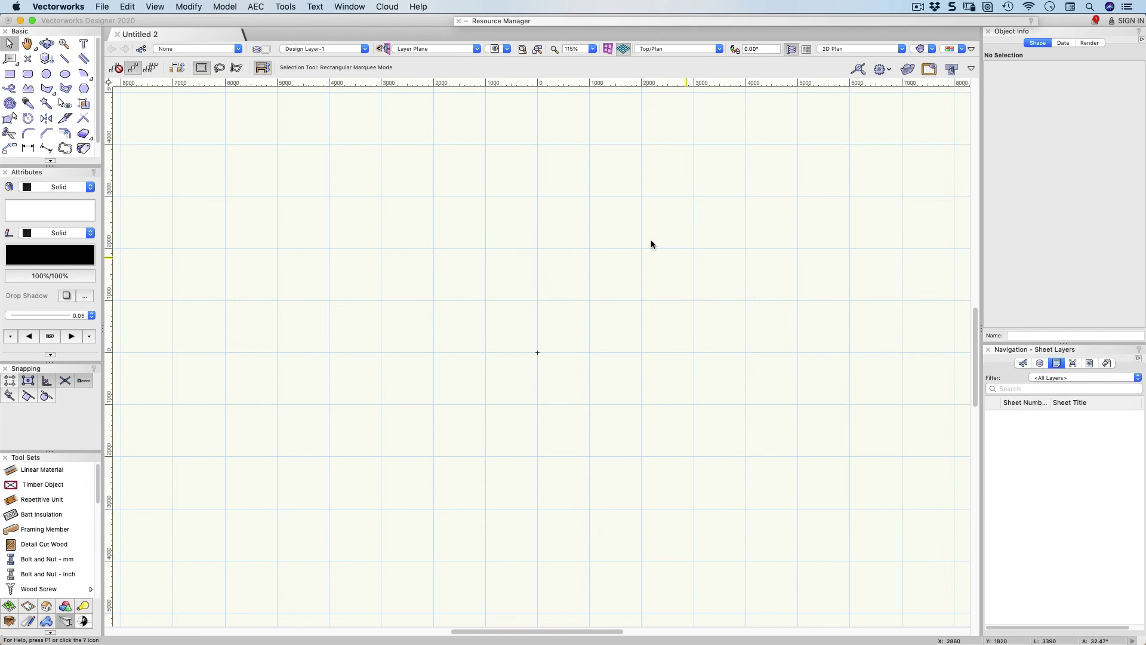
Apply the ft.in + ft units preset: Feet & Inches with 1/8 fractions
{"action": "left_click", "coordinate": [102, 6]}
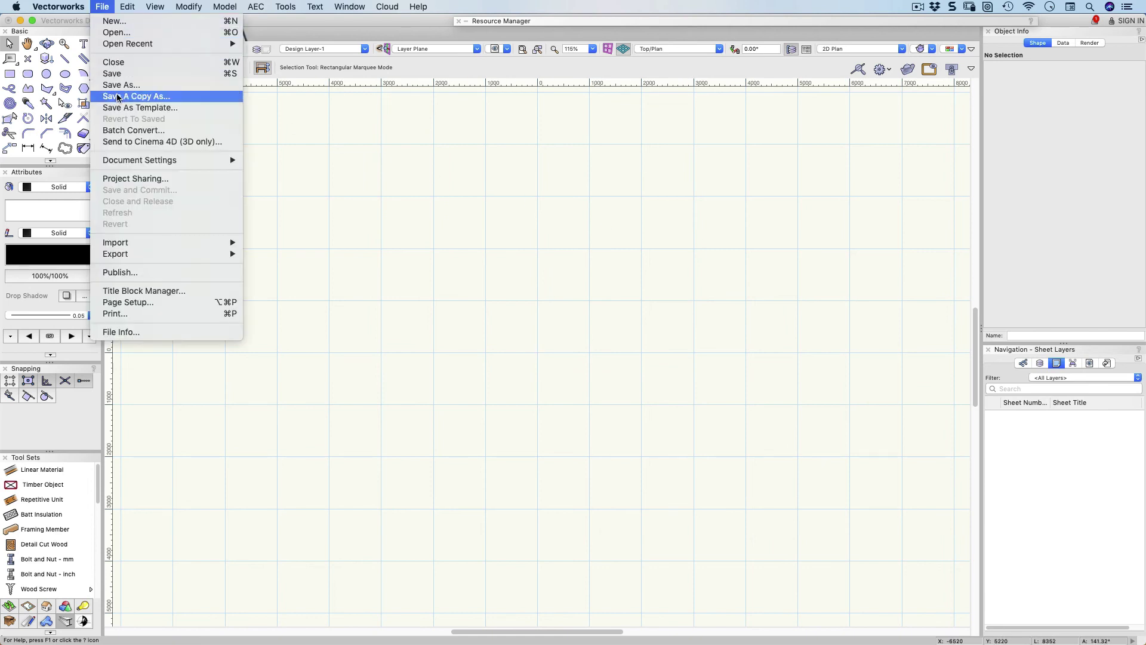
{"action": "mouse_move", "coordinate": [130, 160]}
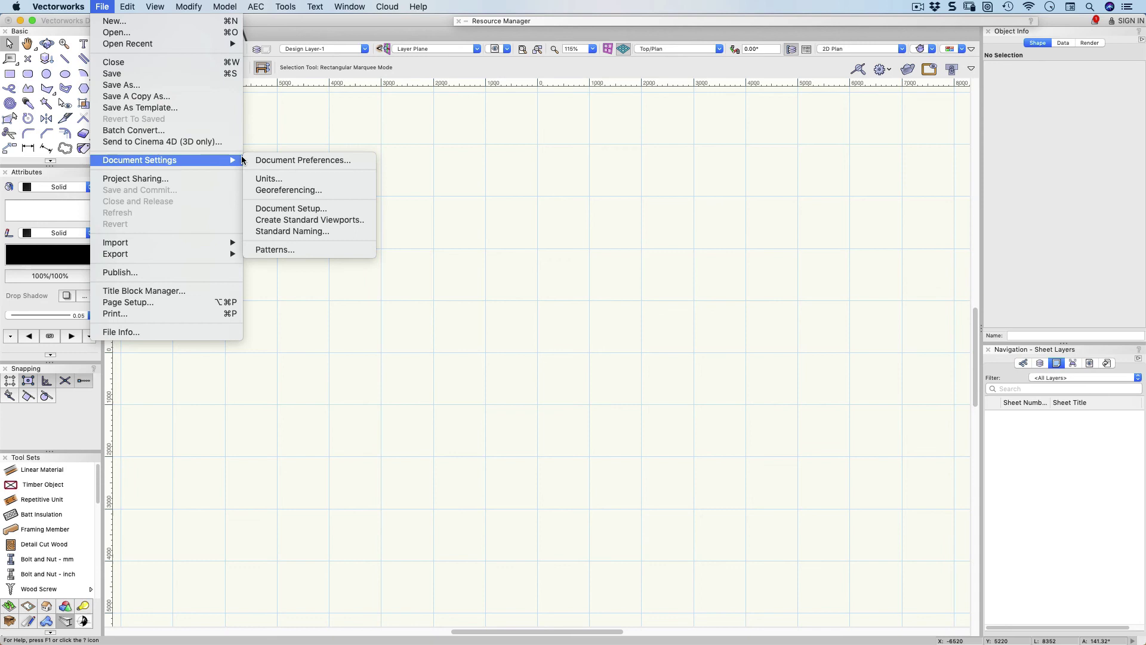
{"action": "left_click", "coordinate": [282, 178]}
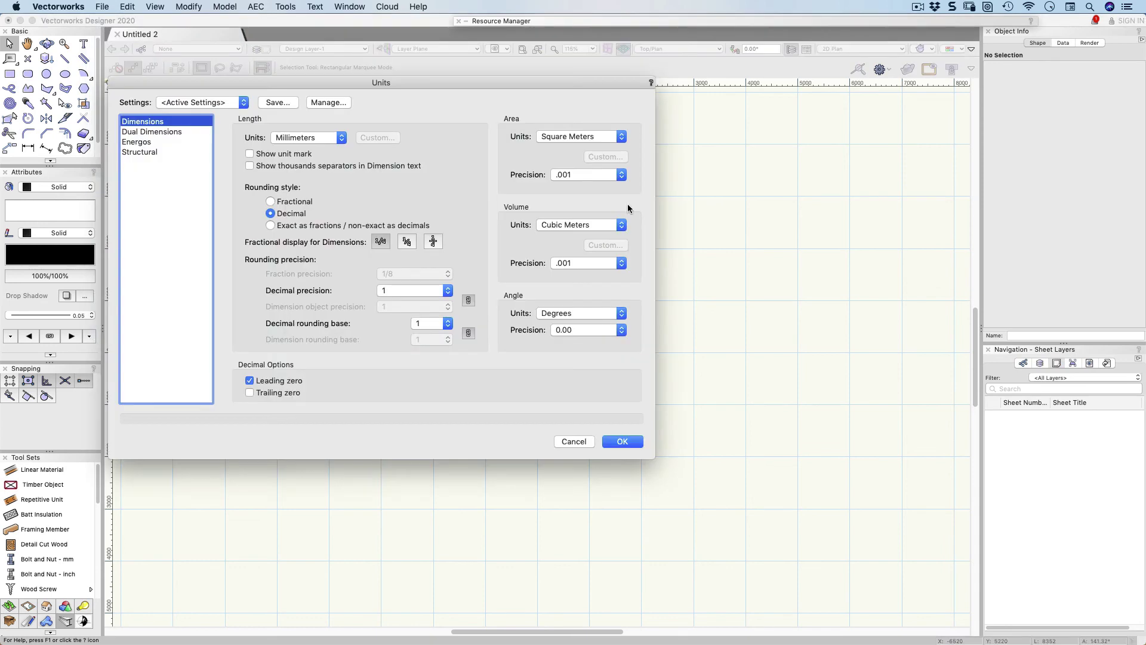
{"action": "left_click", "coordinate": [220, 101]}
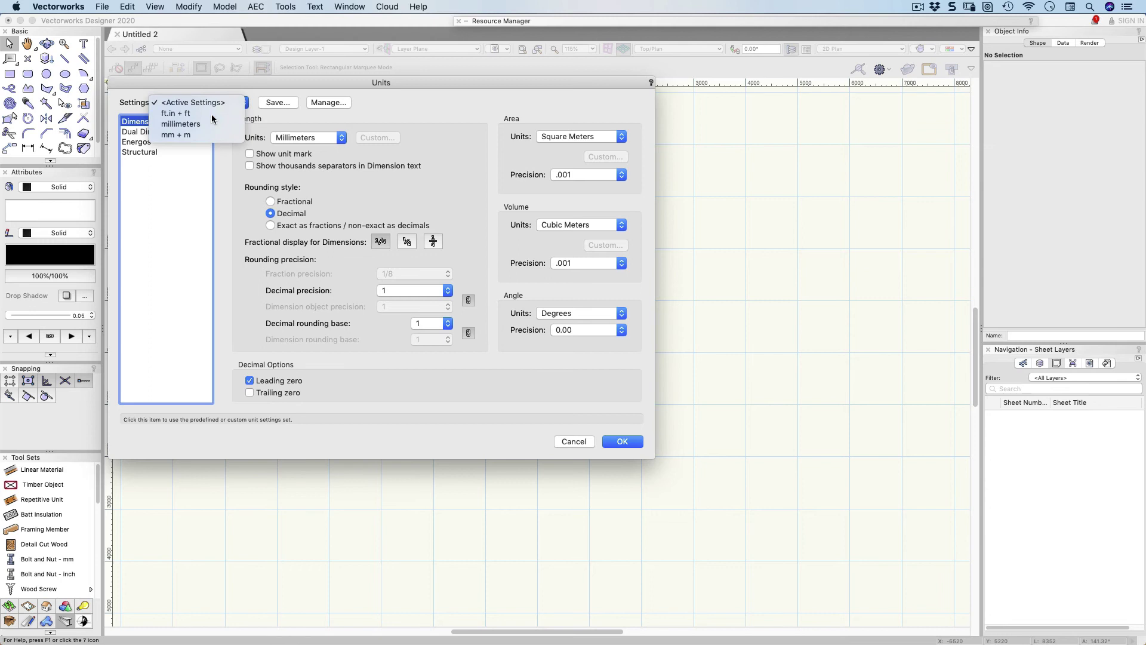
{"action": "left_click", "coordinate": [175, 113]}
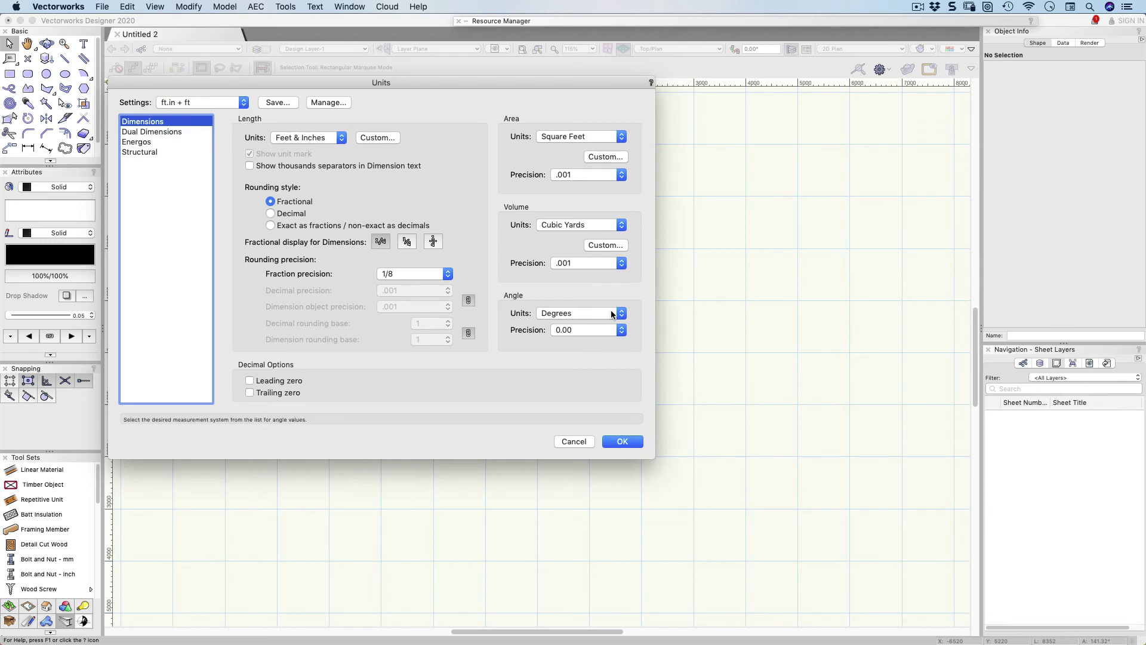
{"action": "left_click", "coordinate": [625, 442]}
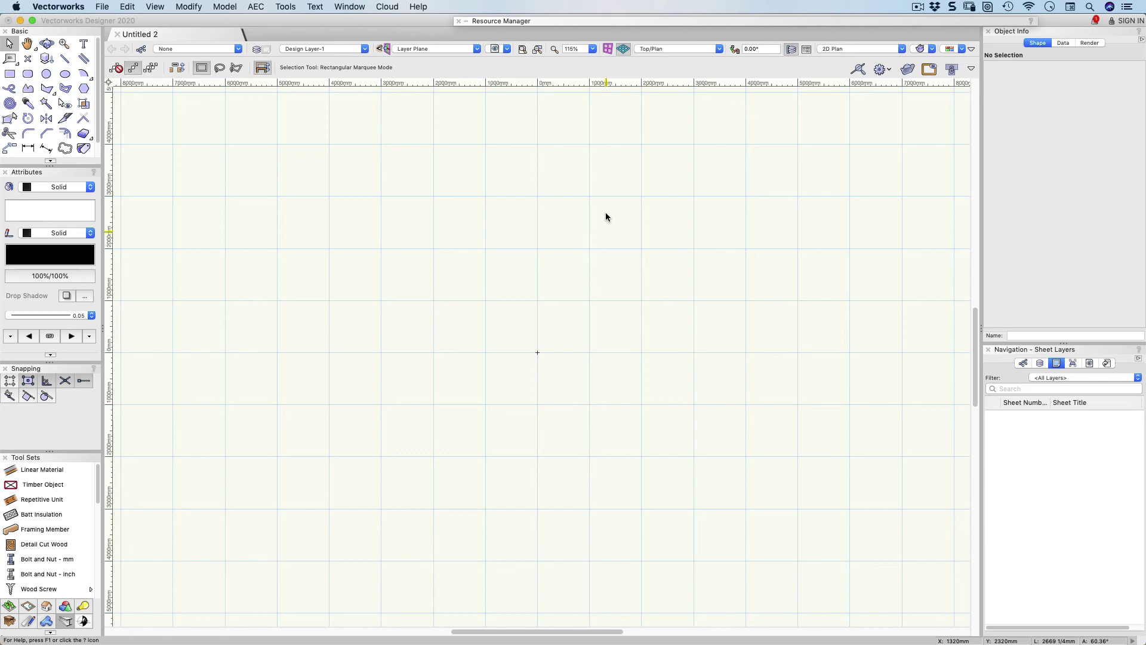
Set Design Layer-1's active layer scale from 1:50 to 1:1 metric
{"action": "left_click", "coordinate": [521, 50]}
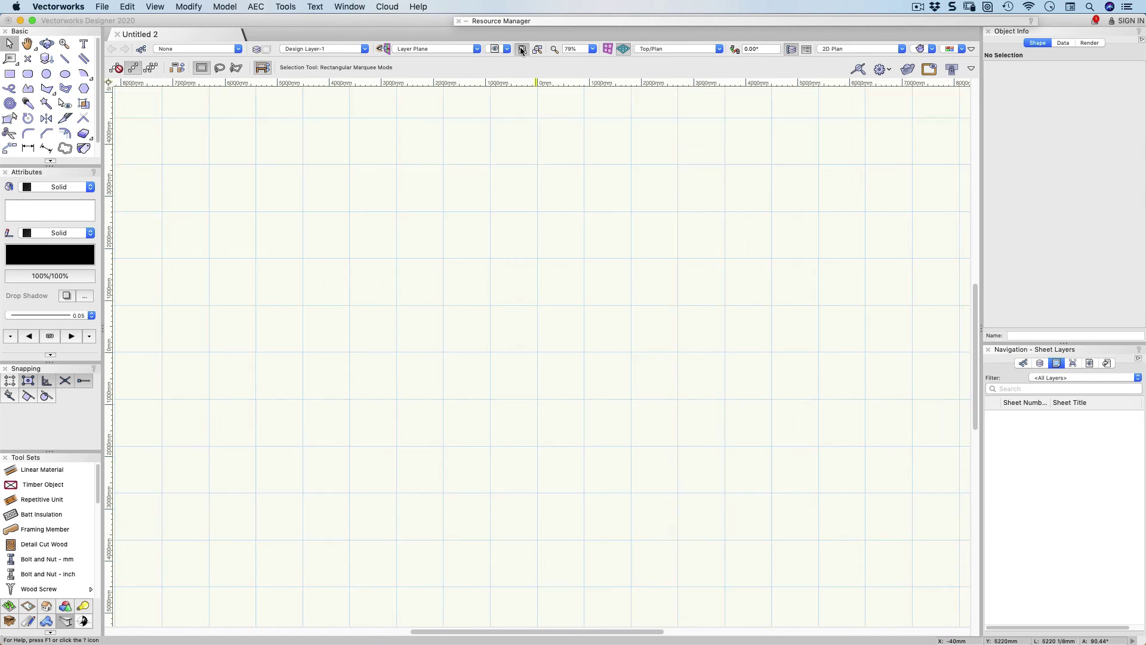
{"action": "right_click", "coordinate": [513, 165]}
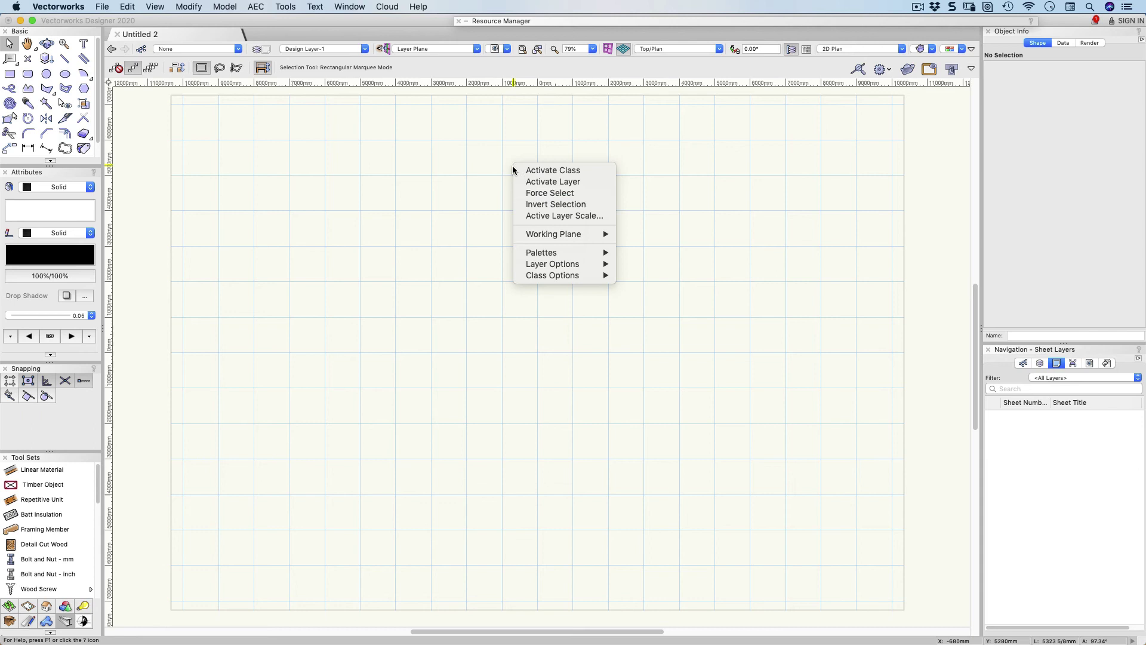
{"action": "left_click", "coordinate": [545, 216]}
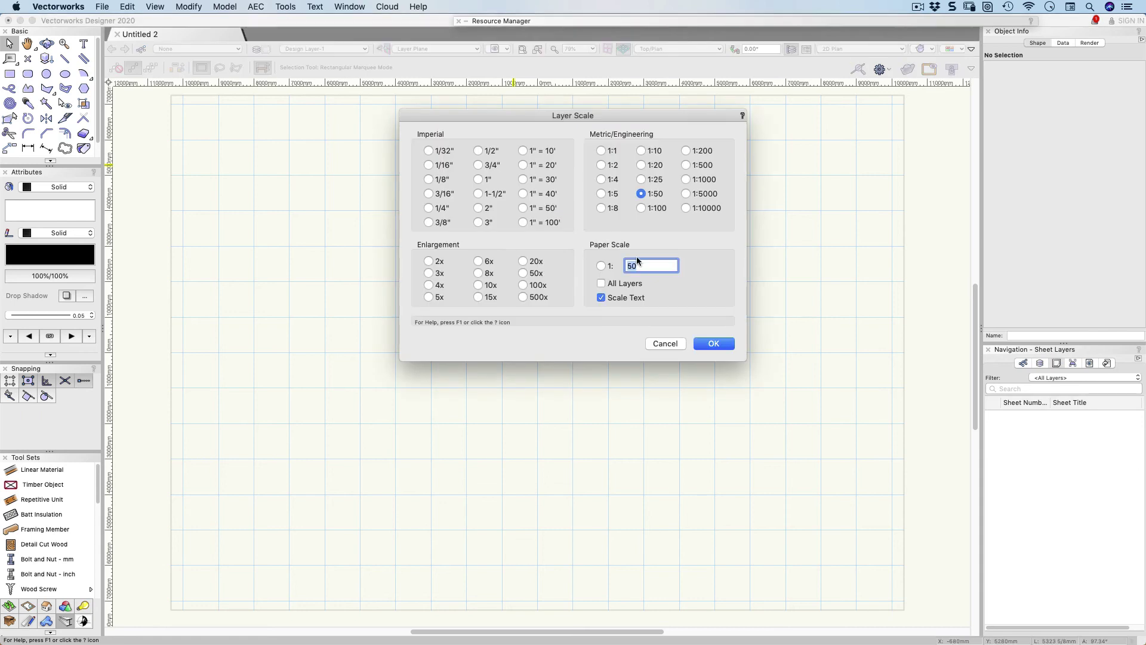
{"action": "left_click", "coordinate": [601, 150]}
{"action": "left_click", "coordinate": [714, 344]}
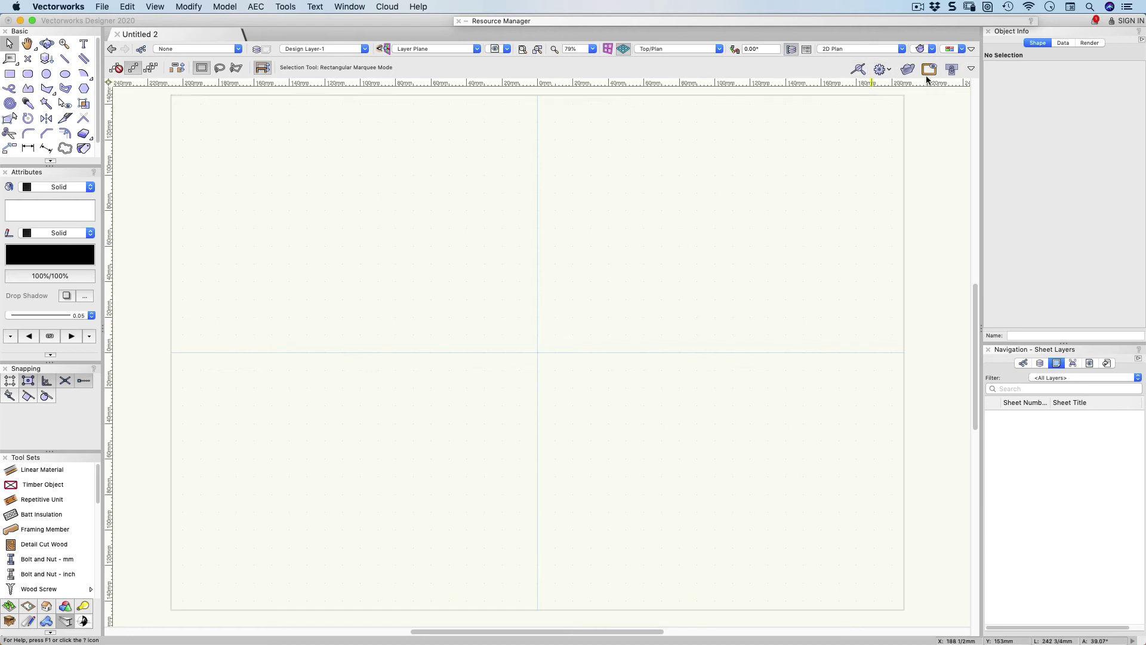
In the 3D preferences, set render mode to OpenGL and projection to Normal Perspective
{"action": "left_click", "coordinate": [970, 69]}
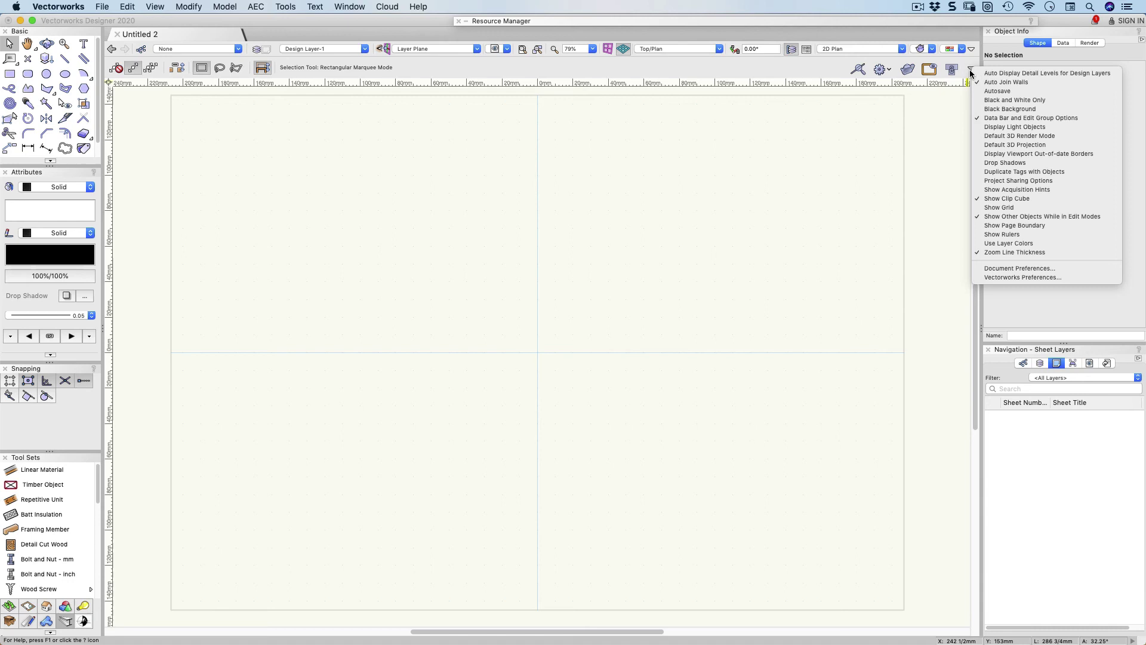
{"action": "left_click", "coordinate": [970, 69]}
{"action": "left_click", "coordinate": [970, 70]}
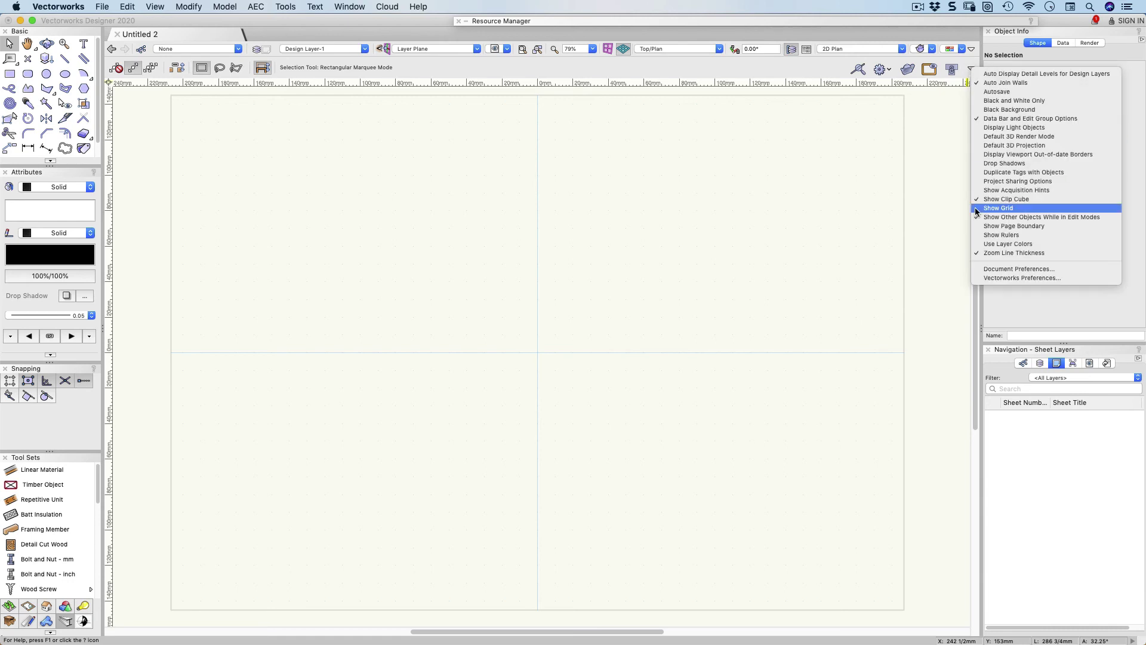
{"action": "left_click", "coordinate": [991, 277]}
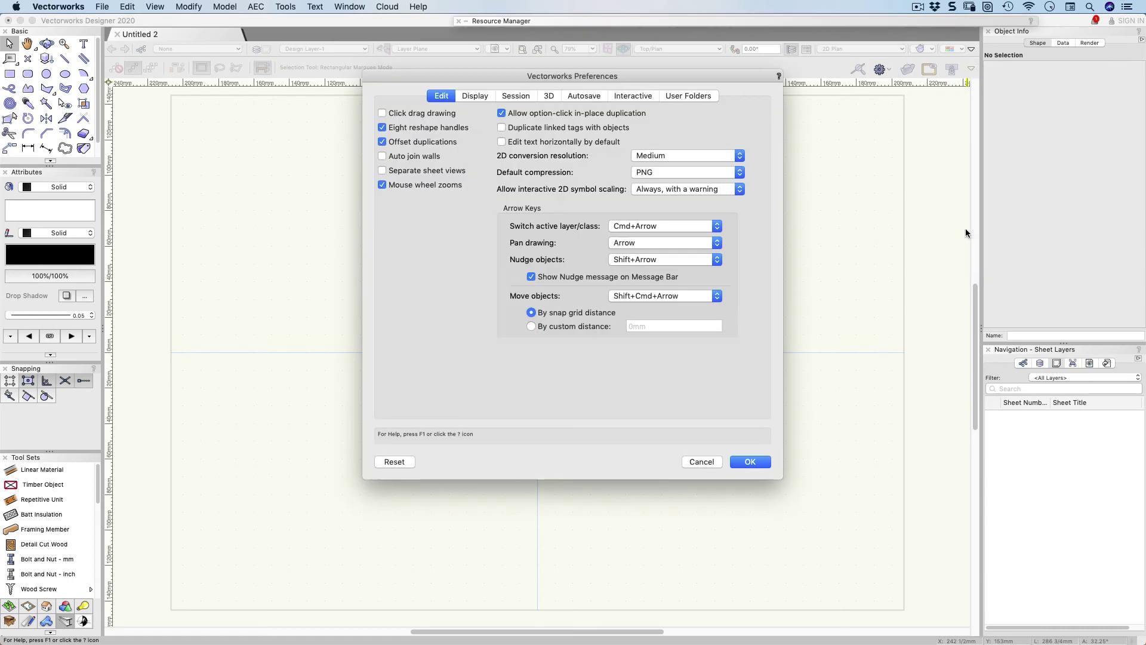
{"action": "left_click", "coordinate": [547, 97]}
{"action": "left_click", "coordinate": [635, 193]}
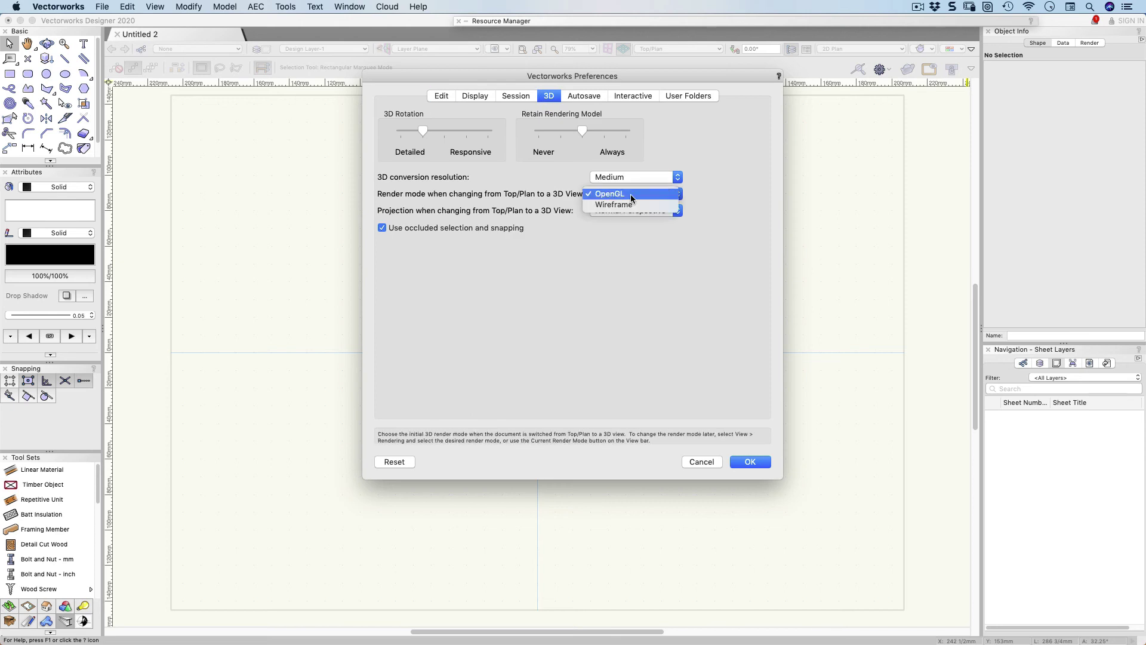
{"action": "left_click", "coordinate": [630, 213]}
{"action": "left_click", "coordinate": [630, 210]}
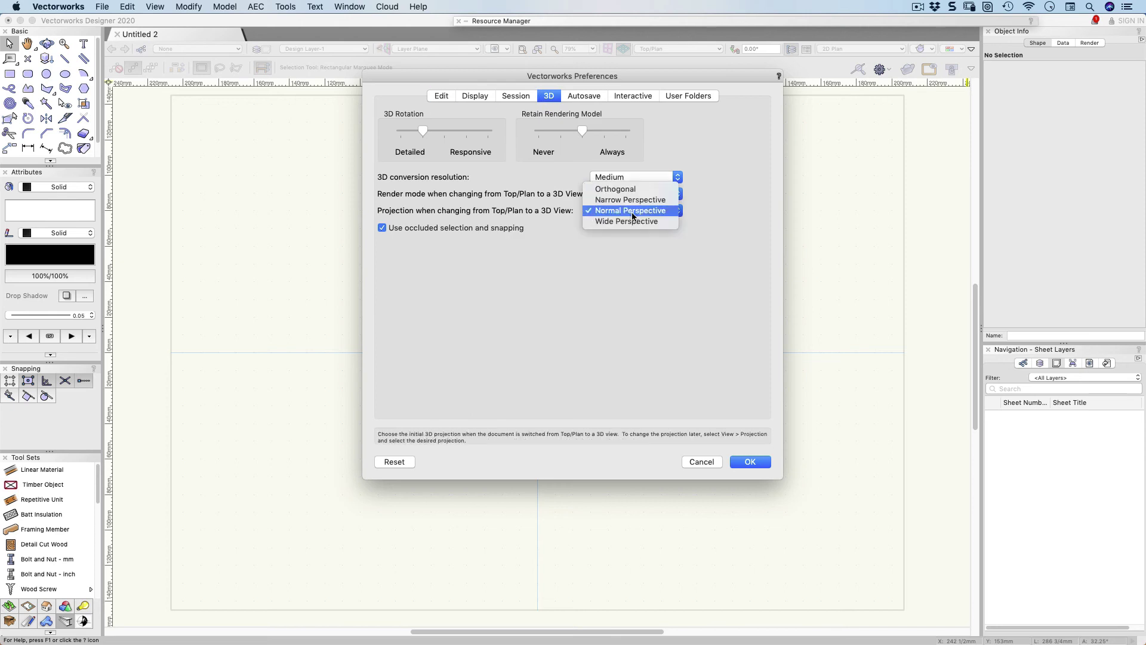
{"action": "left_click", "coordinate": [632, 214]}
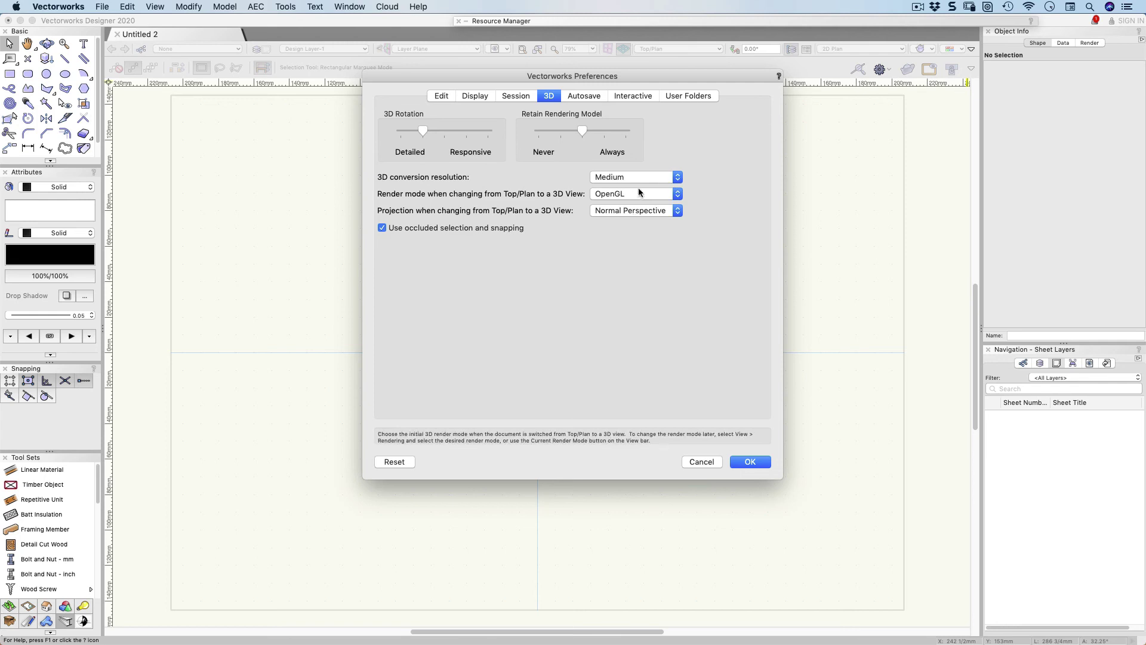
{"action": "left_click", "coordinate": [627, 194]}
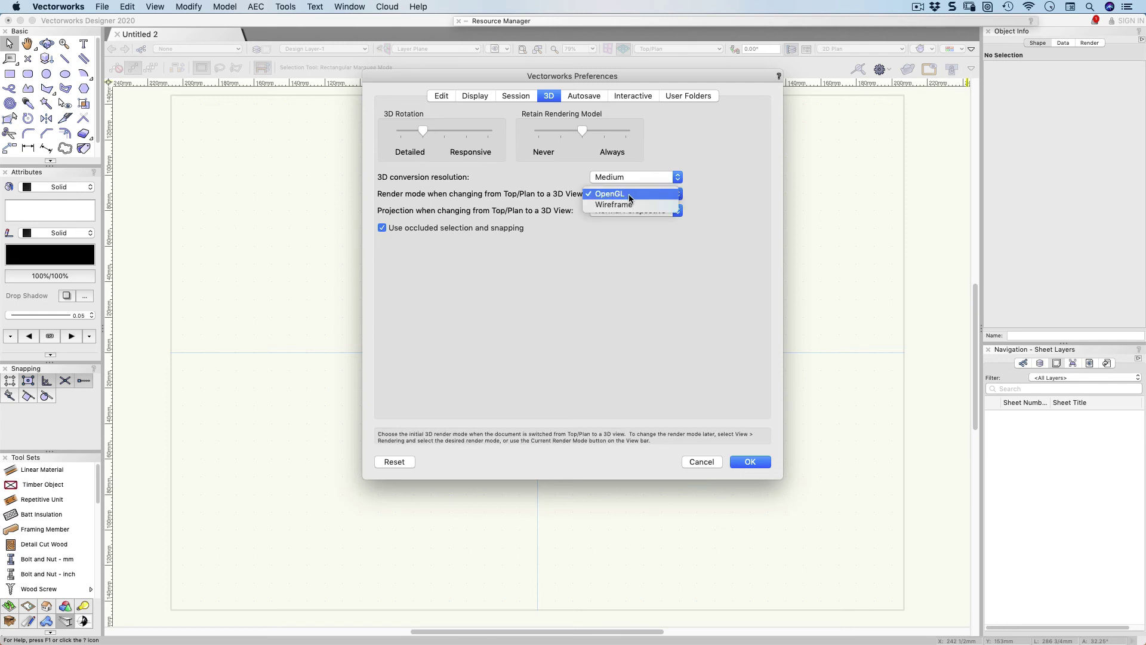
{"action": "left_click", "coordinate": [627, 194]}
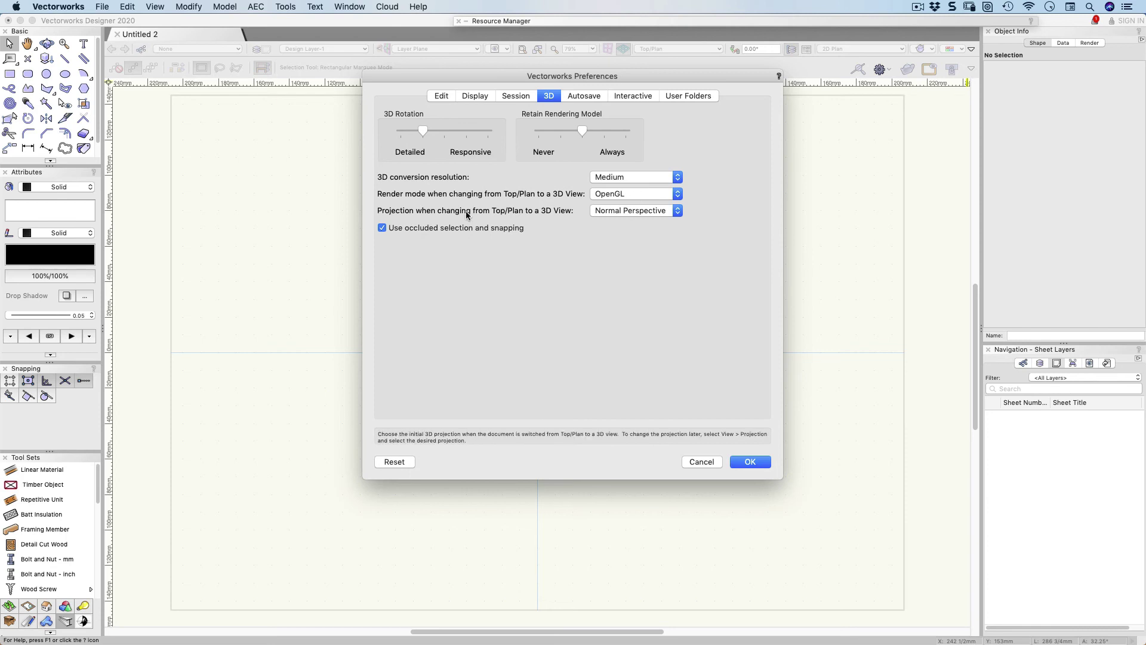
{"action": "left_click", "coordinate": [625, 213]}
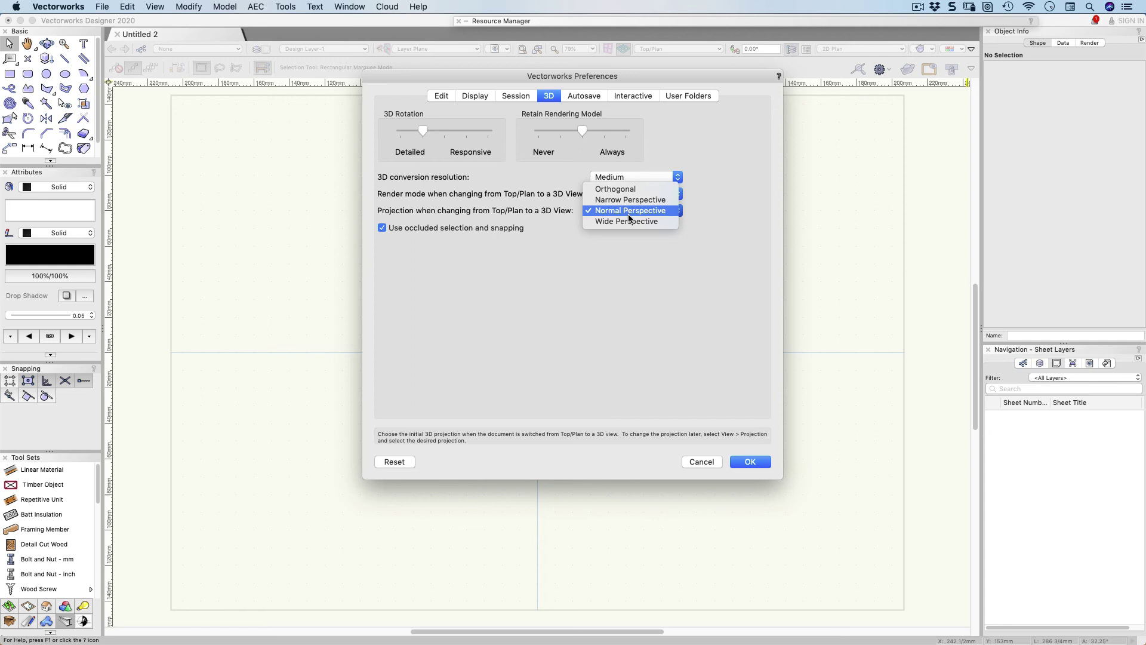
{"action": "left_click", "coordinate": [629, 214]}
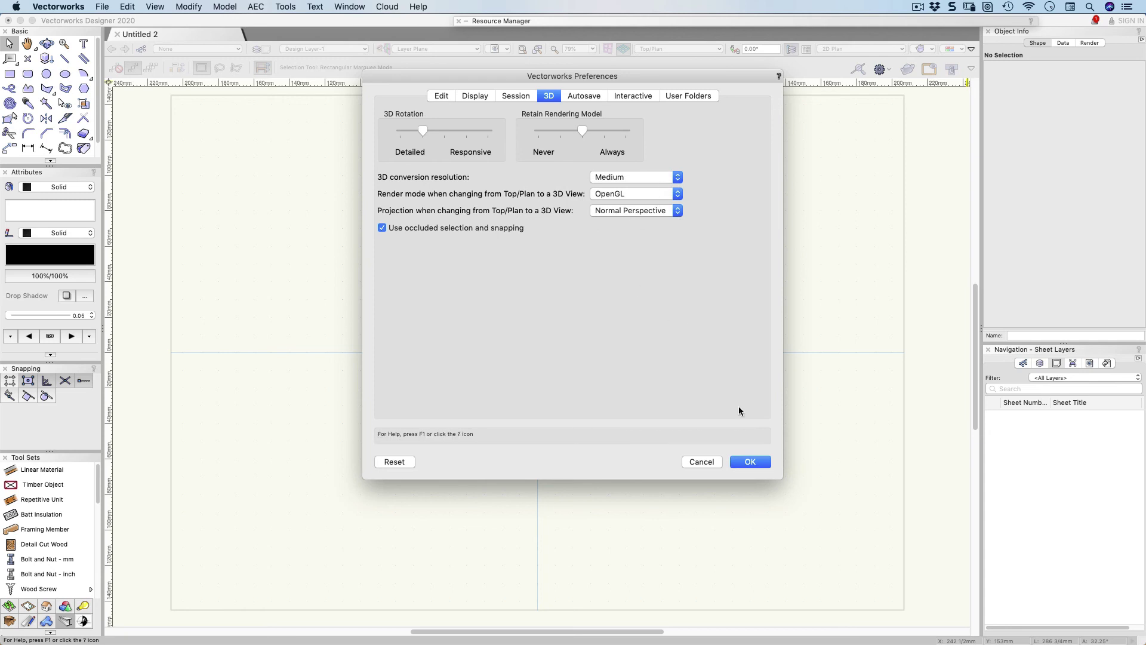
{"action": "left_click", "coordinate": [750, 461]}
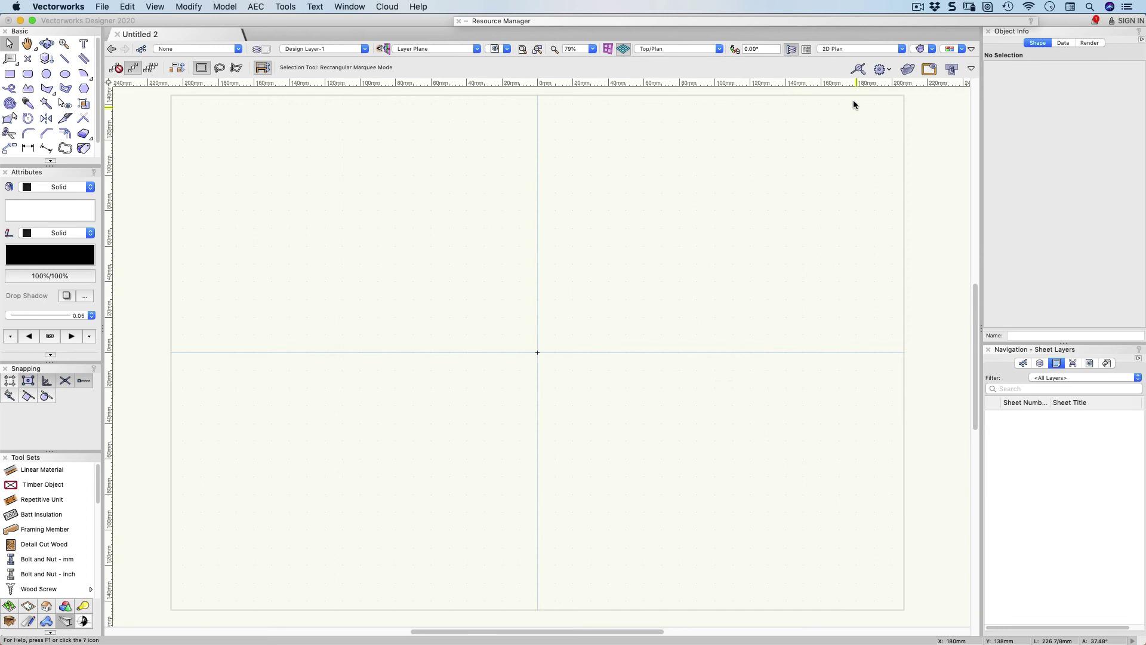
{"action": "left_click", "coordinate": [717, 52]}
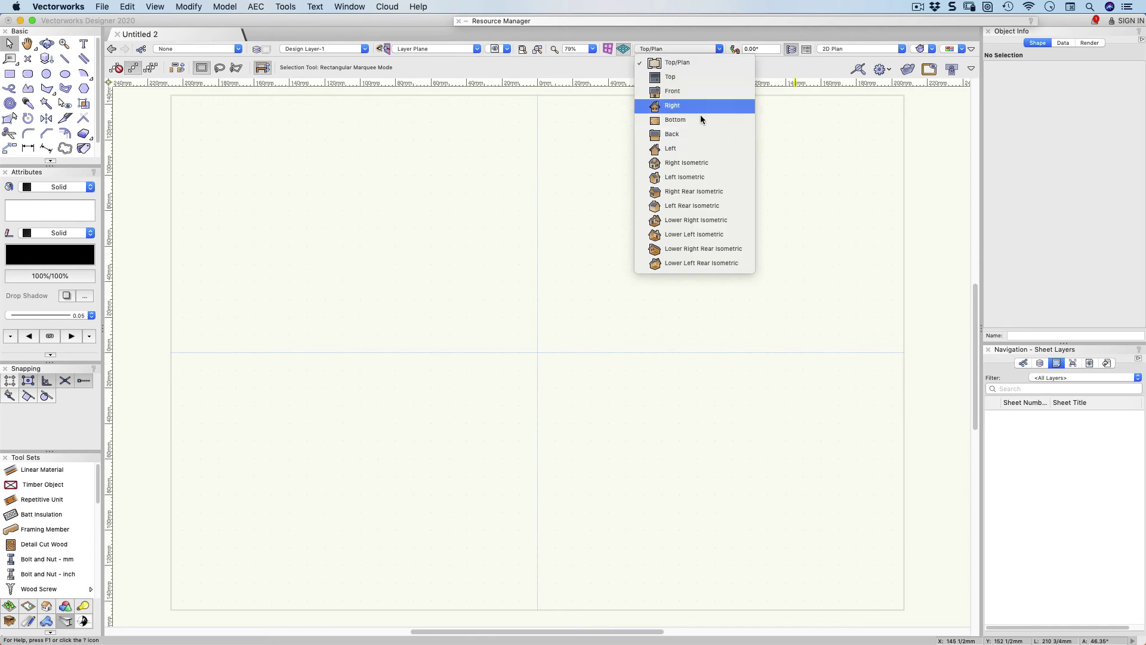
{"action": "left_click", "coordinate": [700, 162]}
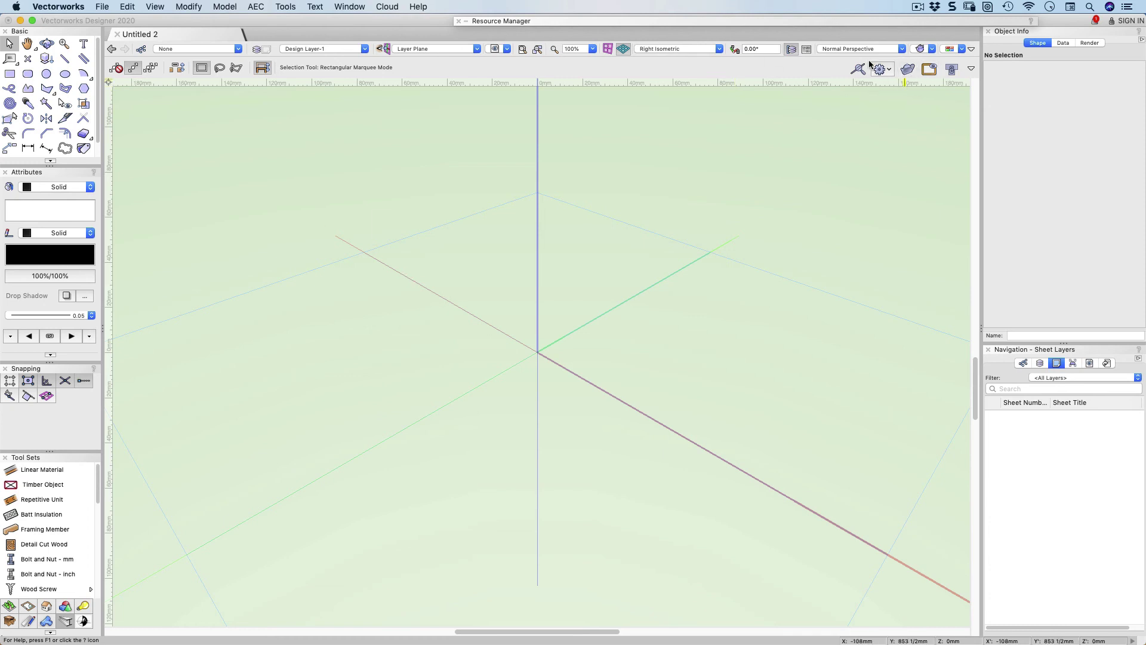
{"action": "left_click", "coordinate": [699, 48]}
{"action": "left_click", "coordinate": [696, 62]}
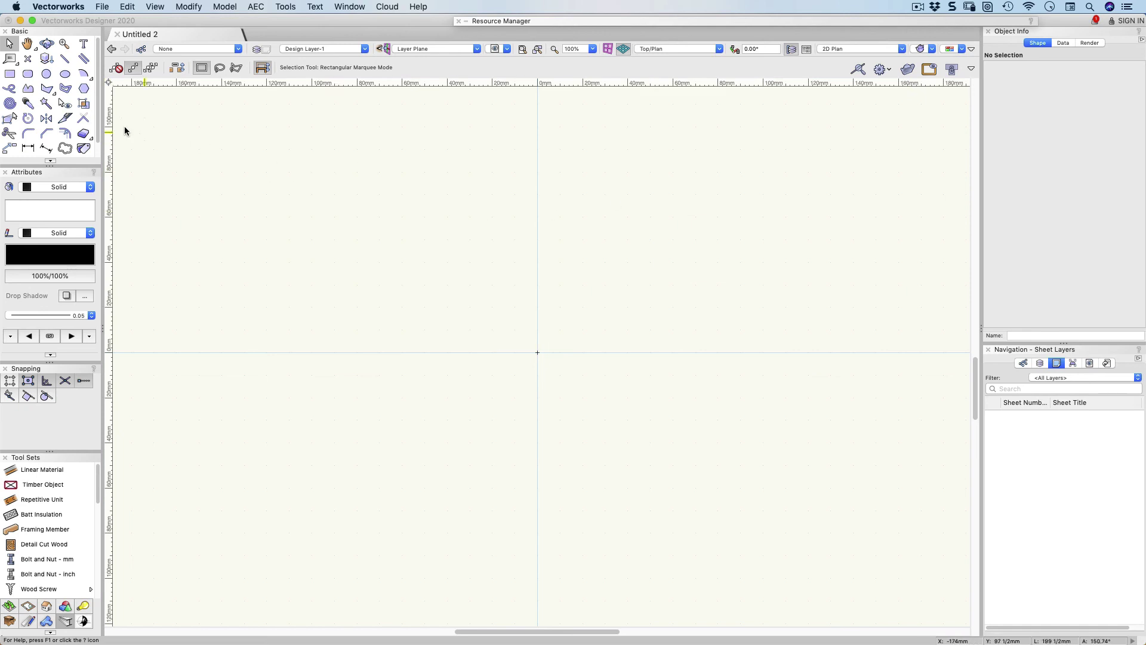
Enter a 6" width and 6" height for a new rectangle in Create Object
{"action": "double_click", "coordinate": [10, 74]}
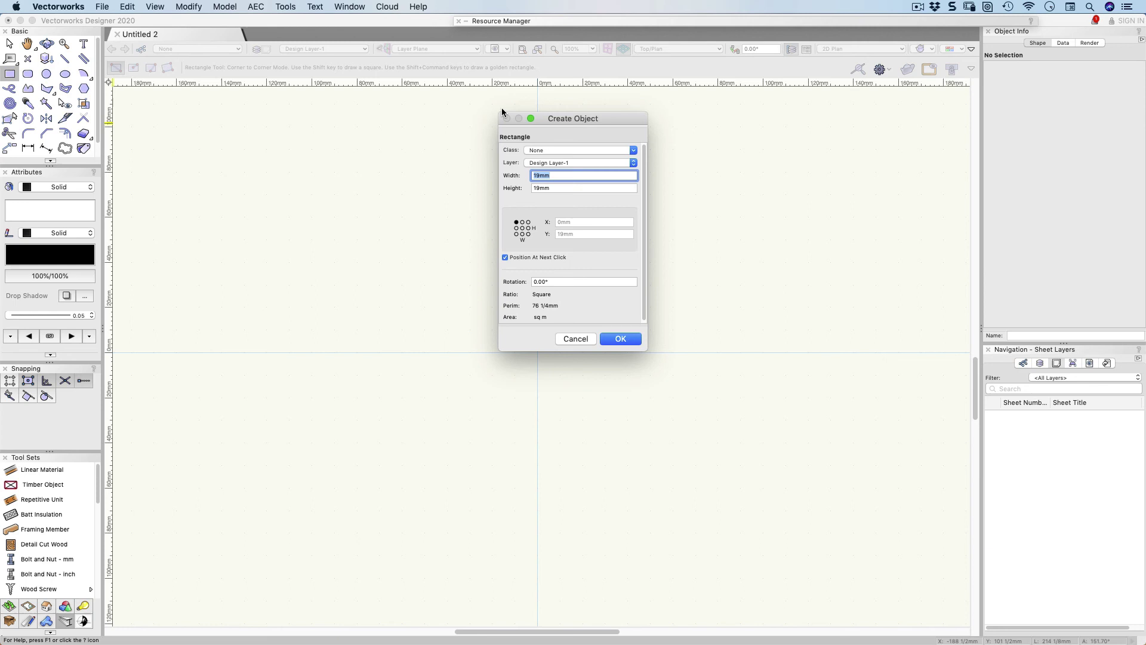
{"action": "type", "text": "60"}
{"action": "key", "text": "Tab"}
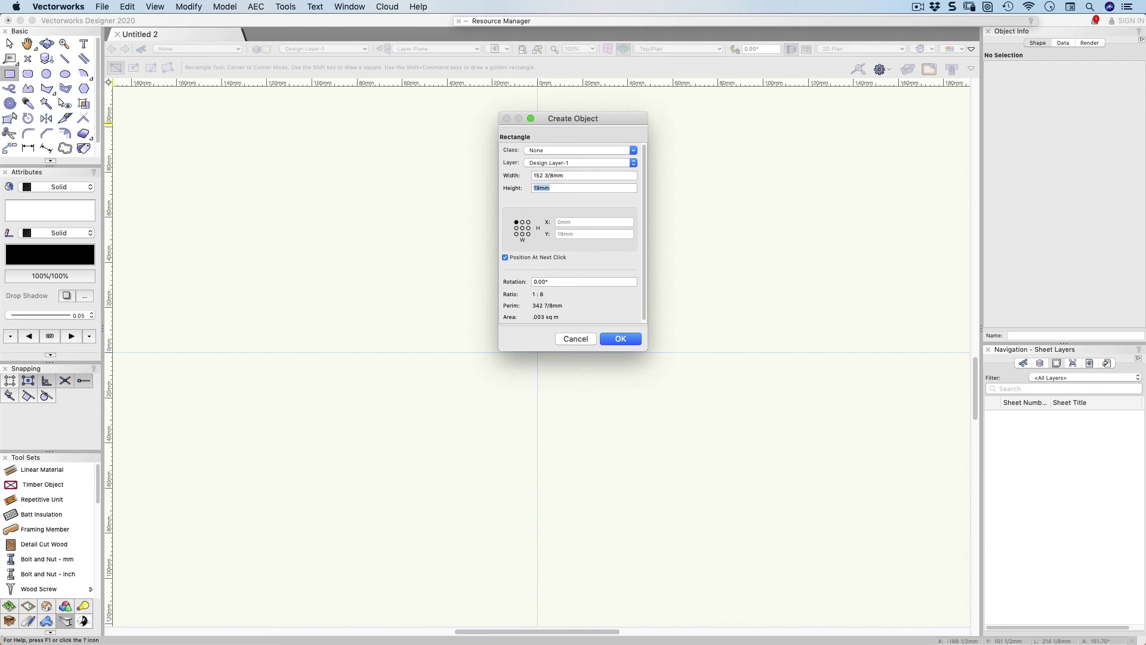
{"action": "type", "text": "6\""}
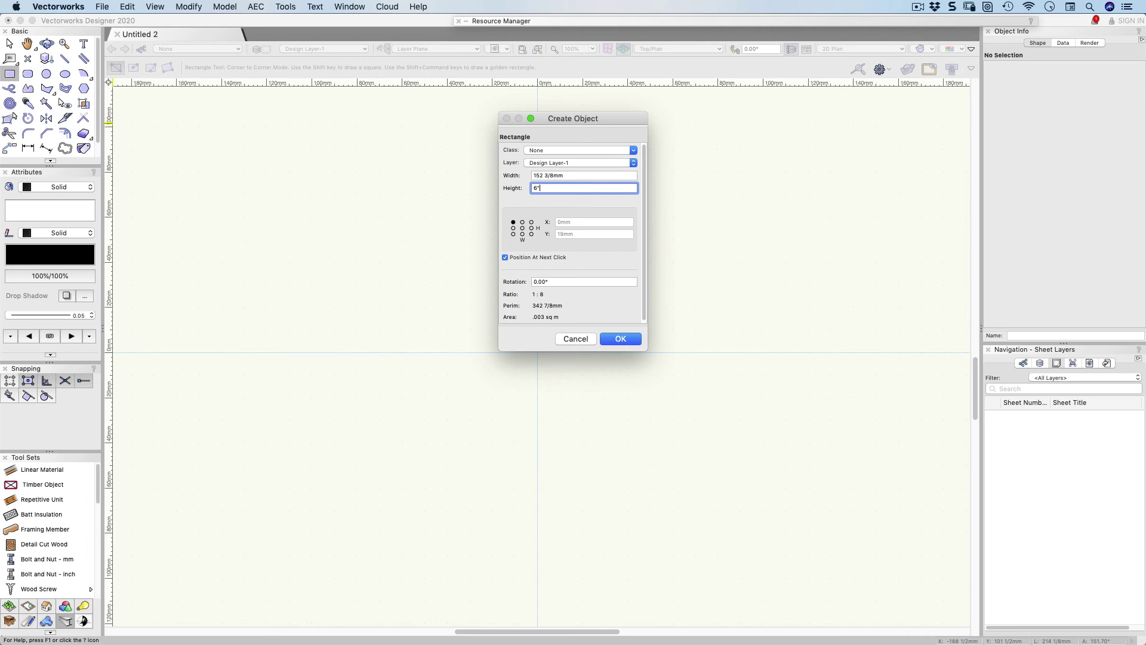
{"action": "key", "text": "Tab"}
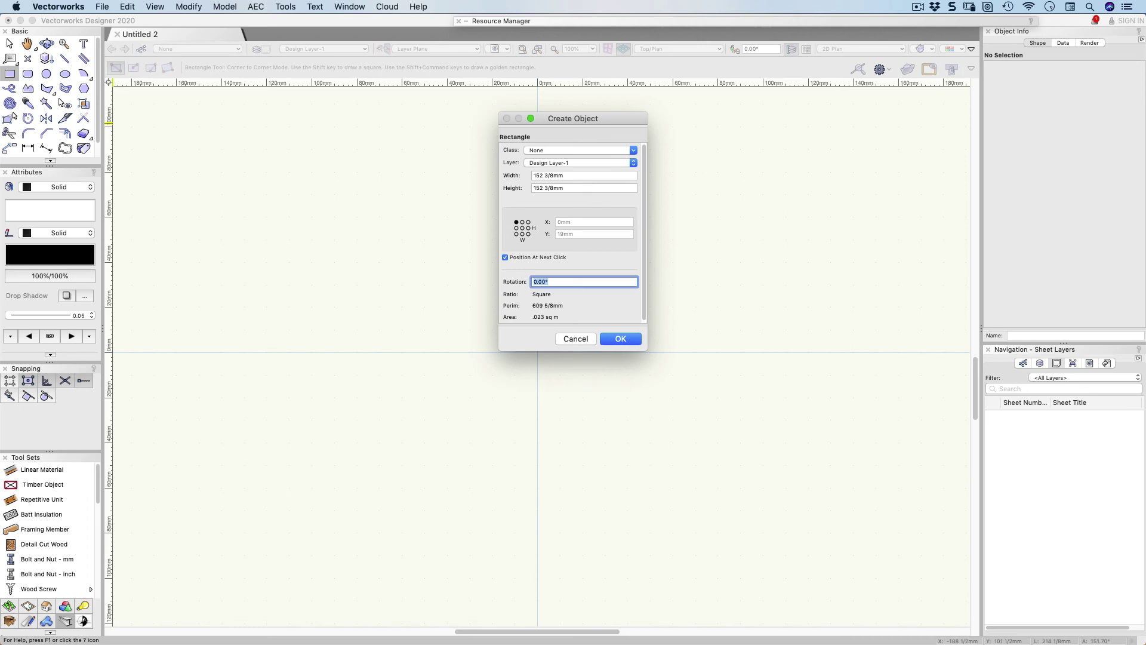
Confirm the rectangle, then switch document units to the ft.in + ft Feet & Inches preset
{"action": "key", "text": "Return"}
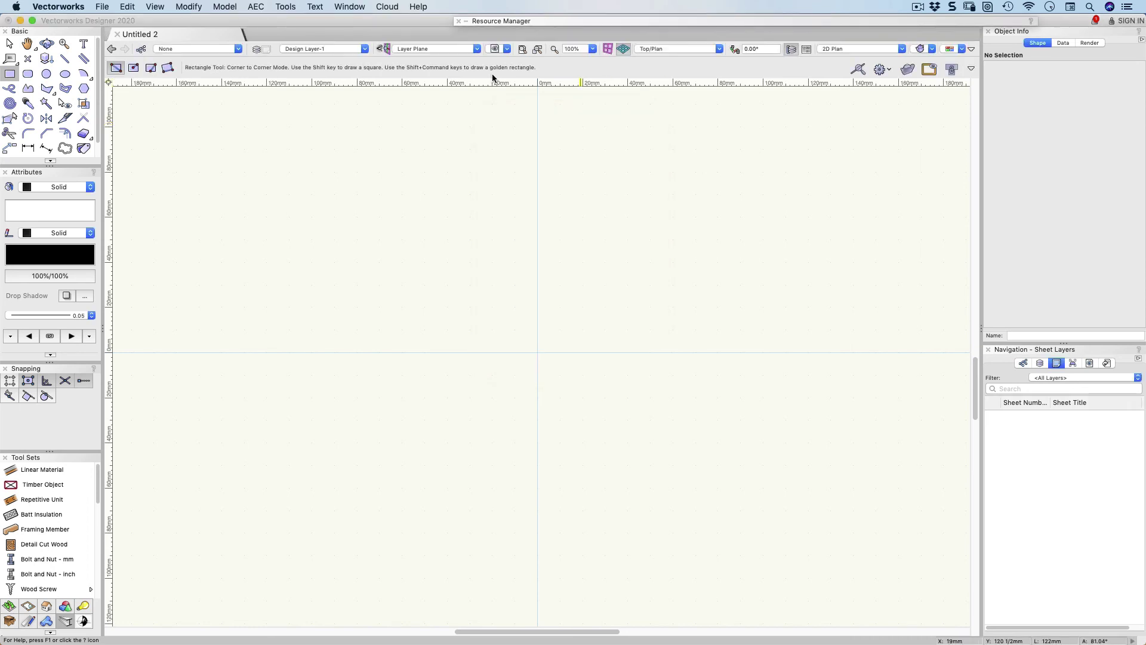
{"action": "left_click", "coordinate": [102, 6]}
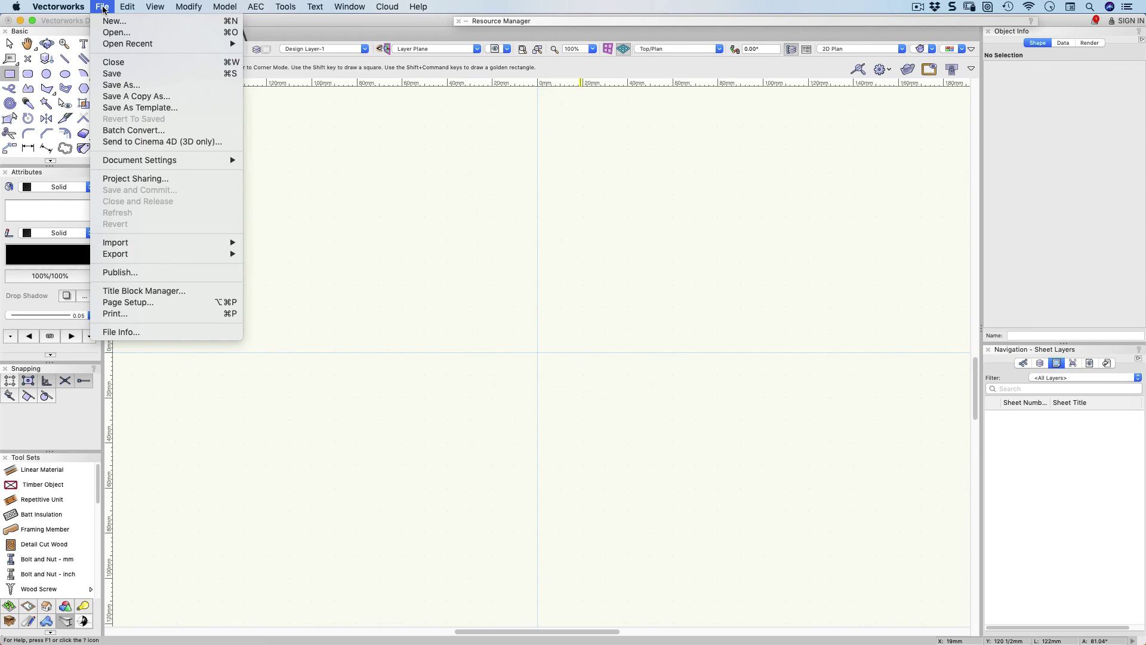
{"action": "mouse_move", "coordinate": [219, 161]}
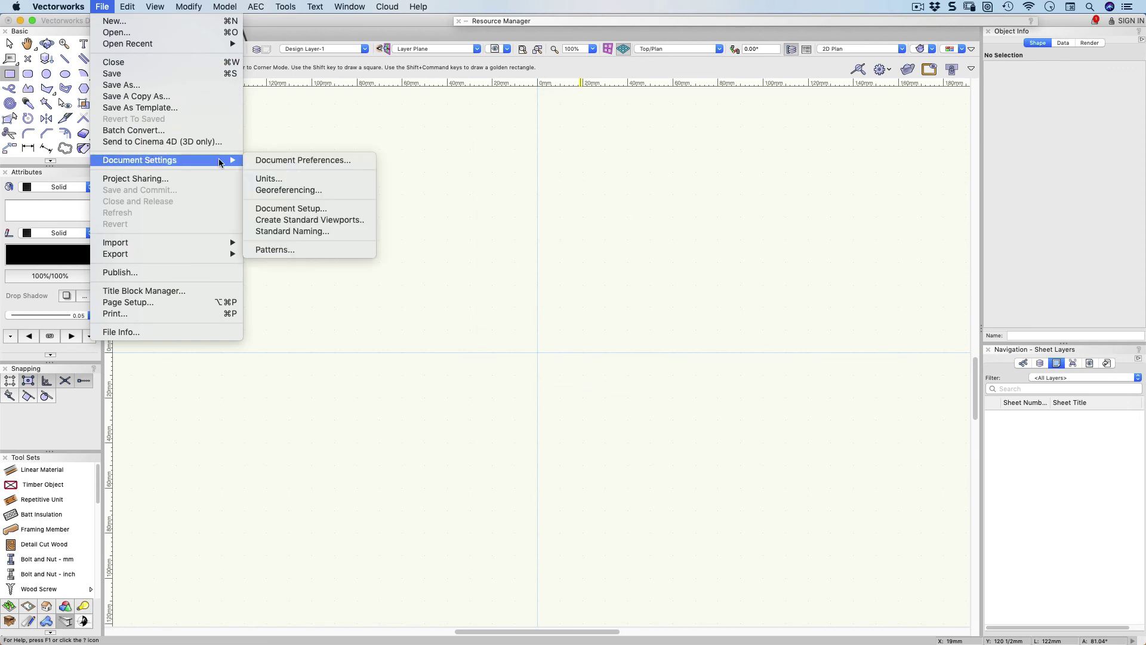
{"action": "left_click", "coordinate": [303, 172]}
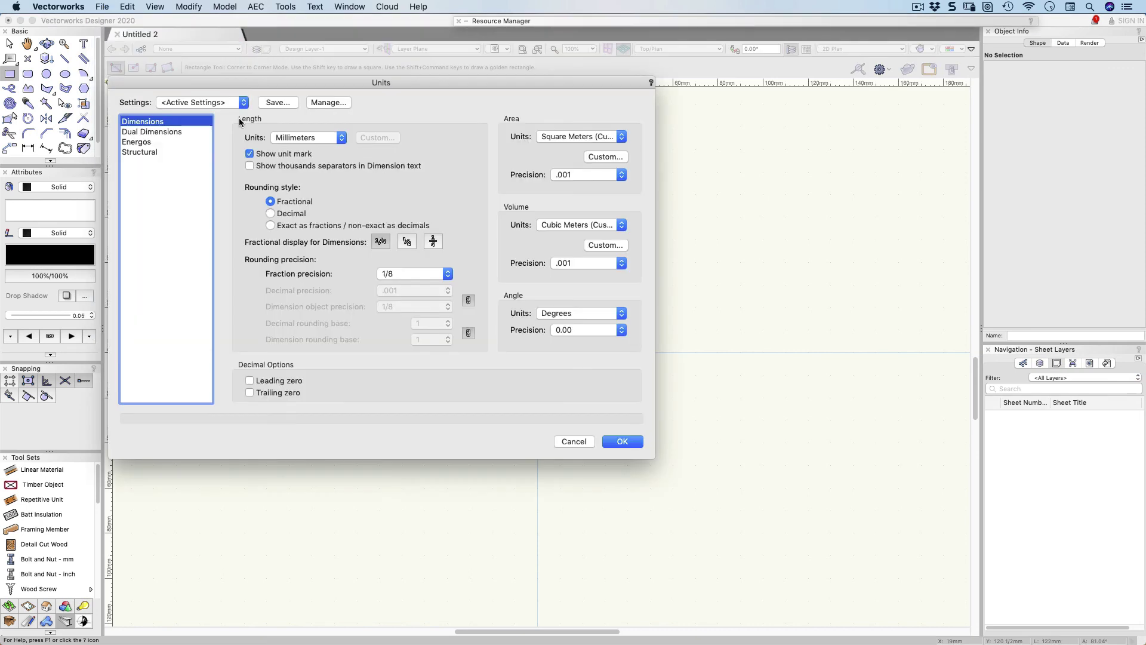
{"action": "left_click", "coordinate": [200, 102]}
{"action": "left_click", "coordinate": [199, 113]}
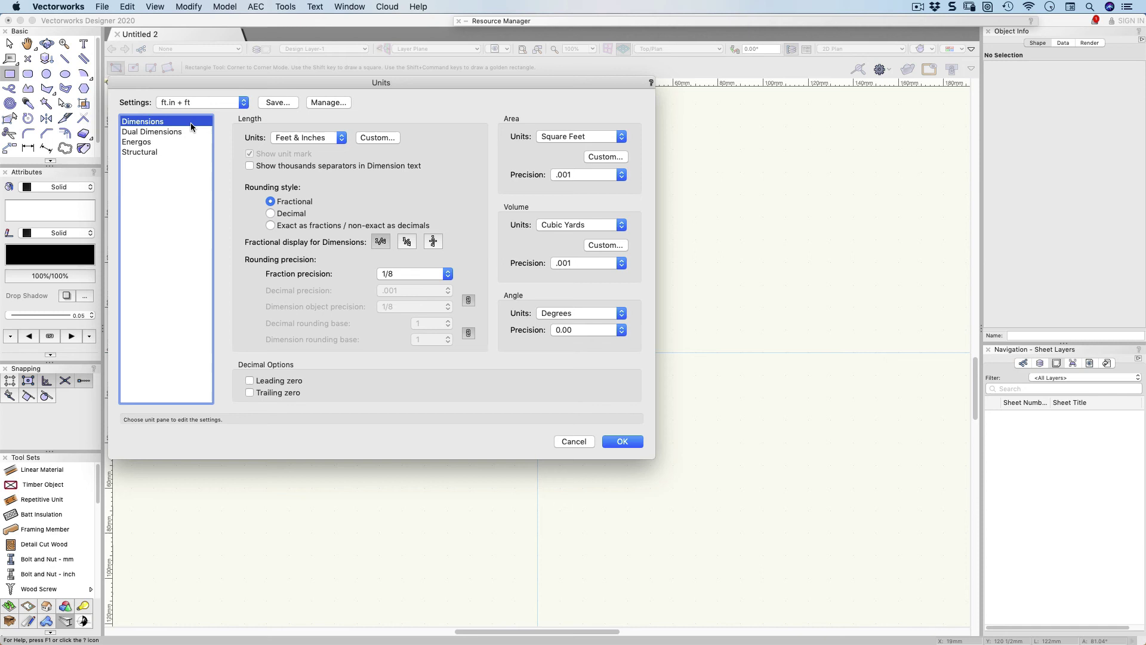
{"action": "left_click", "coordinate": [621, 442]}
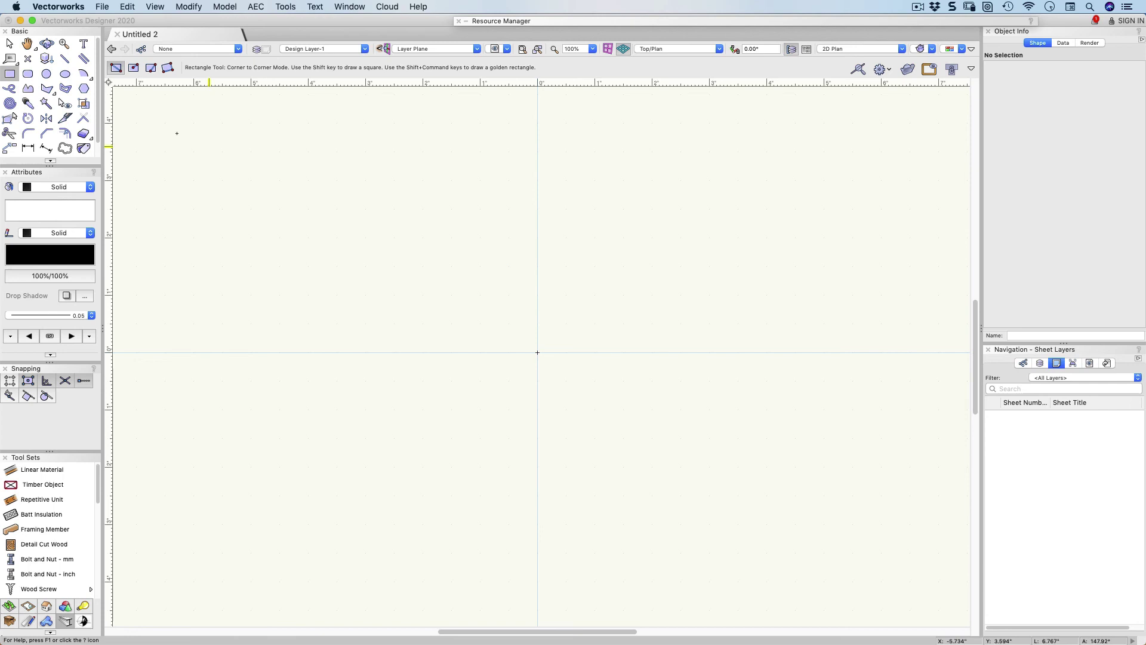
Give a new rectangle a width and height of 6 inches
{"action": "double_click", "coordinate": [9, 73]}
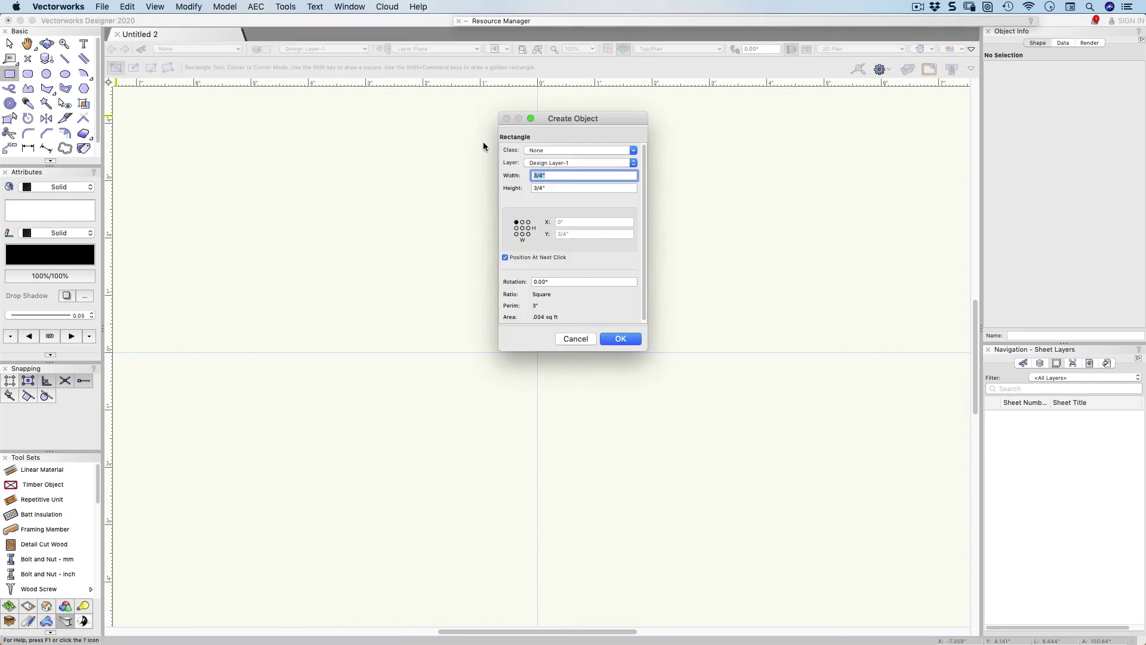
{"action": "type", "text": "6"}
{"action": "key", "text": "Tab"}
{"action": "type", "text": "6"}
{"action": "key", "text": "Tab"}
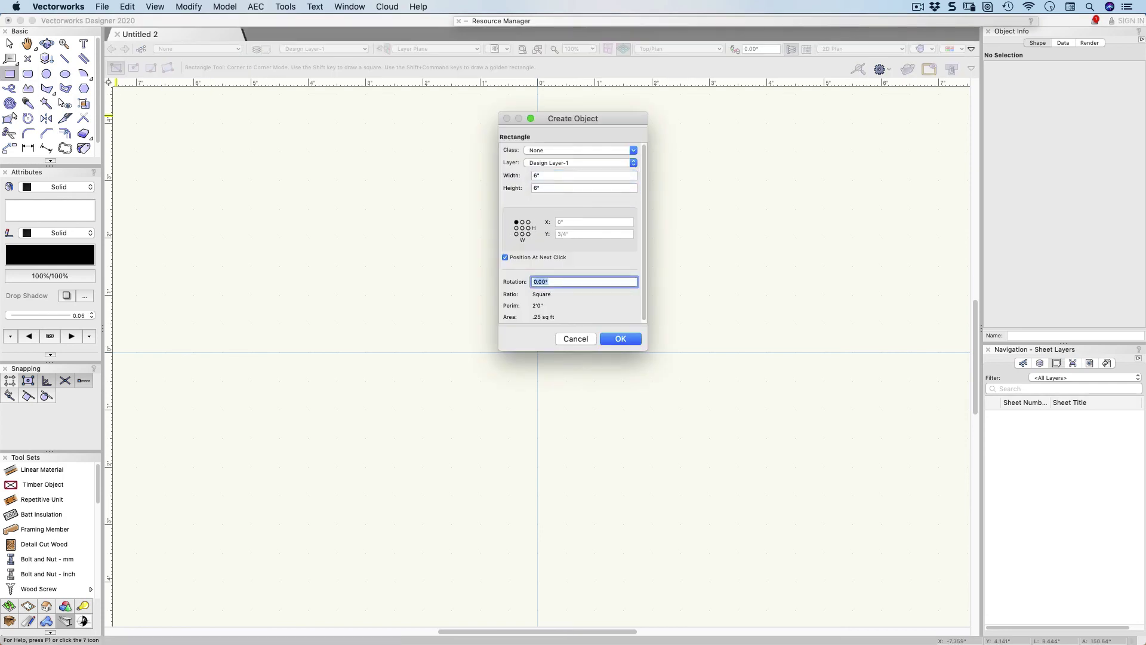
Position the rectangle by its centre at X 0, Y 0 and create it
{"action": "left_click", "coordinate": [540, 256]}
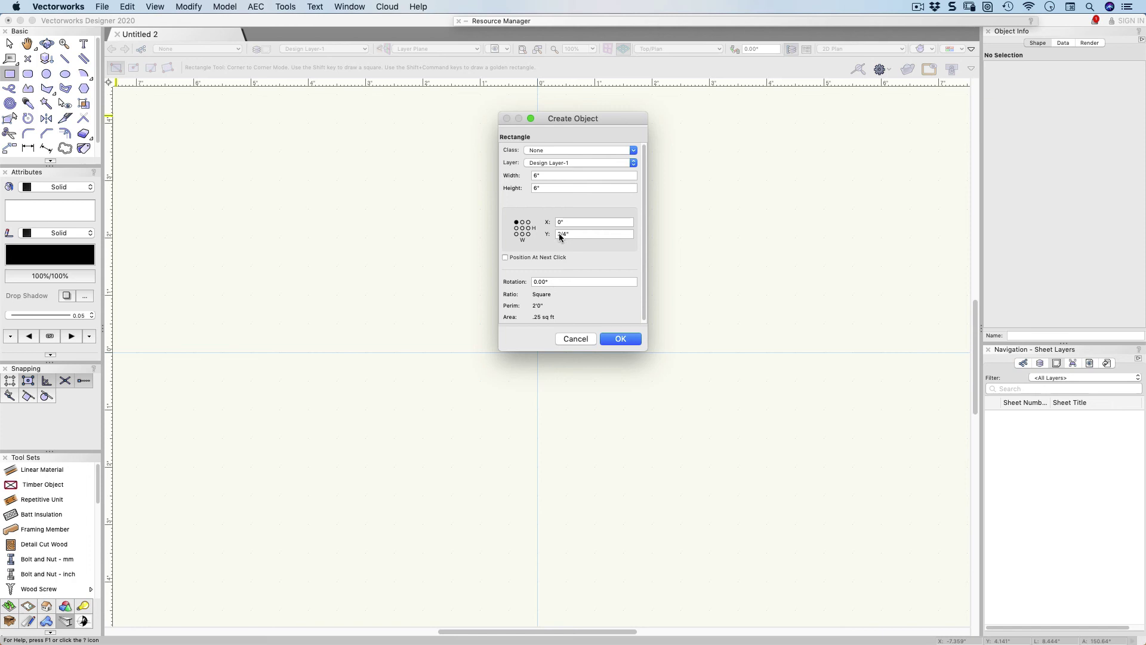
{"action": "left_click", "coordinate": [523, 228]}
{"action": "double_click", "coordinate": [562, 222]}
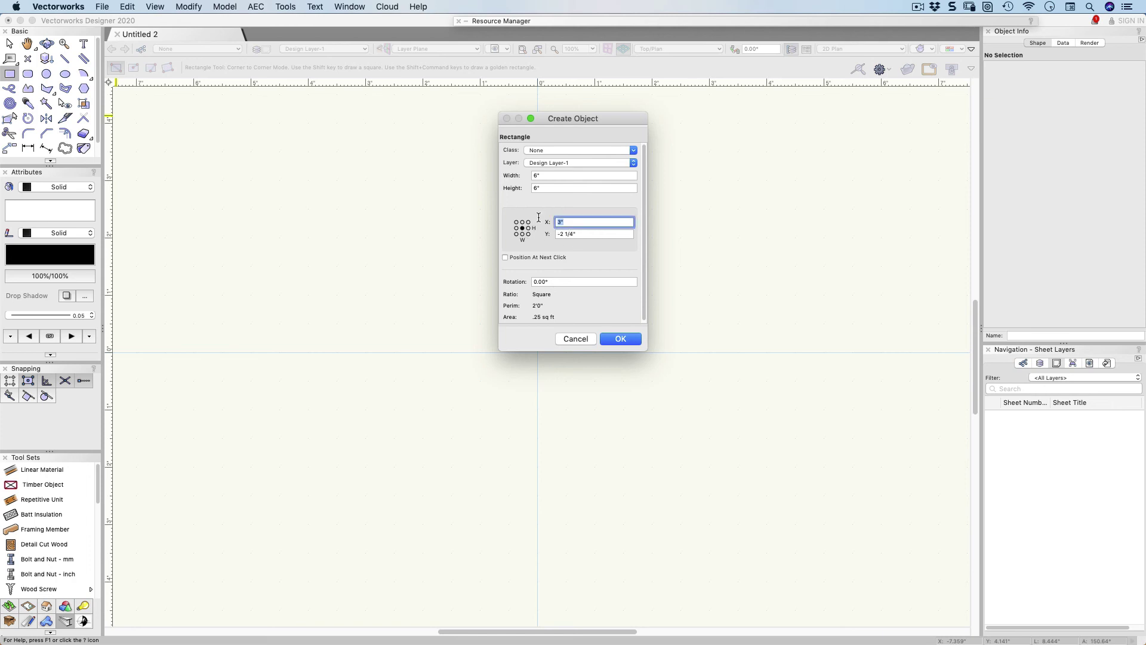
{"action": "type", "text": "0"}
{"action": "key", "text": "Tab"}
{"action": "type", "text": "0"}
{"action": "key", "text": "Tab"}
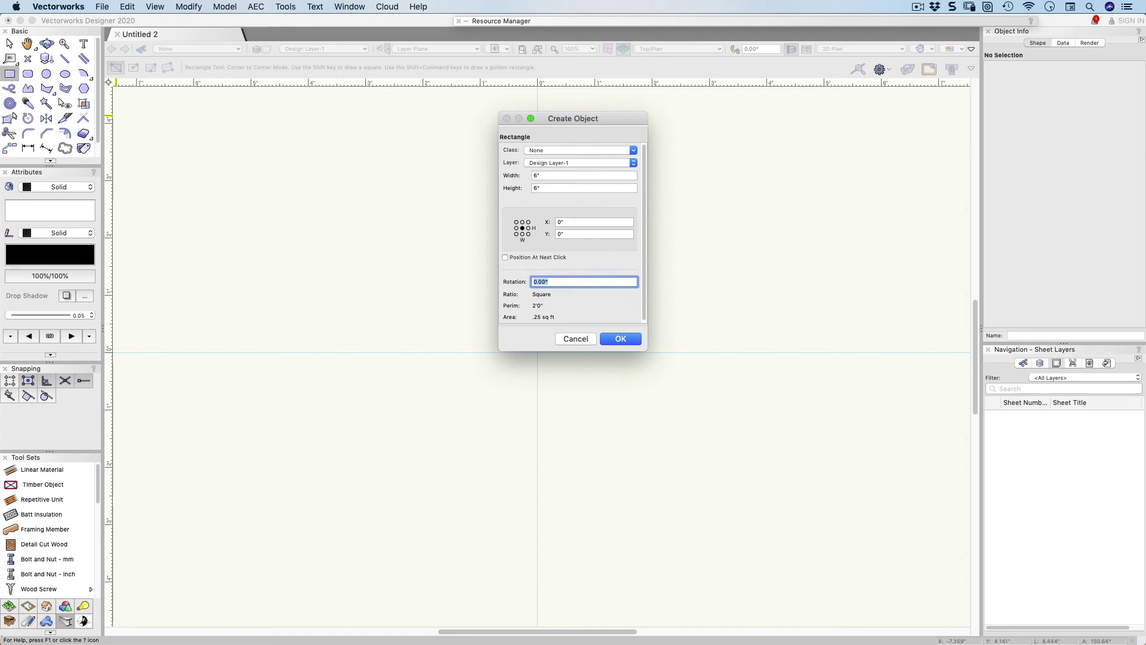
{"action": "key", "text": "Return"}
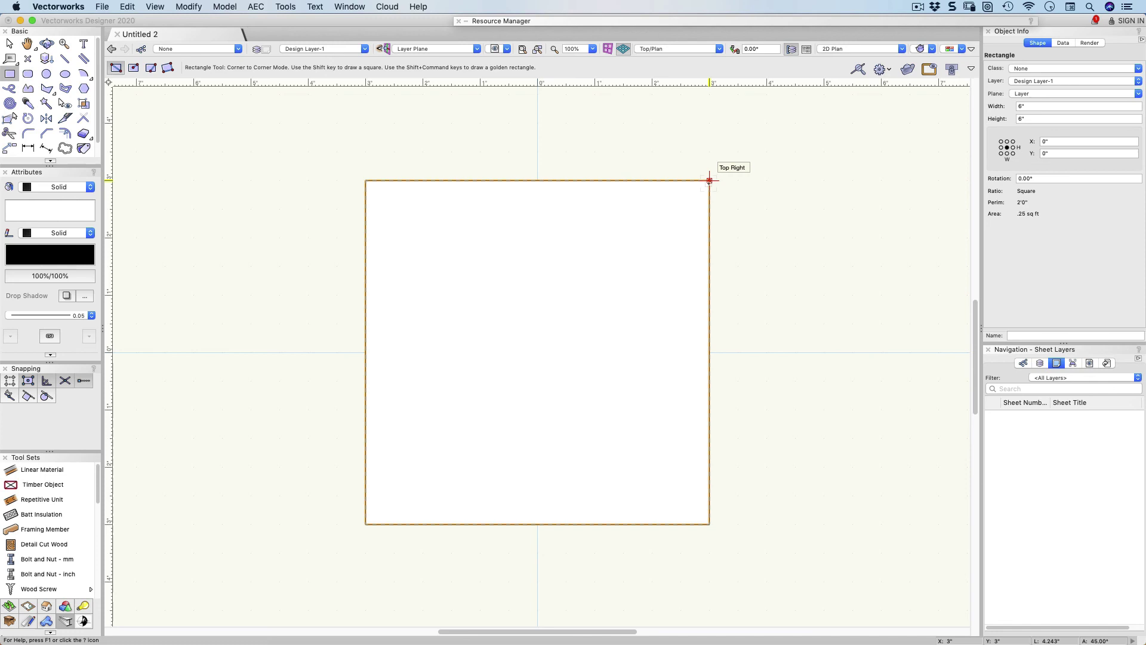
In Right Isometric view, extrude the 6-inch square 28 inches into a post
{"action": "left_click", "coordinate": [705, 49]}
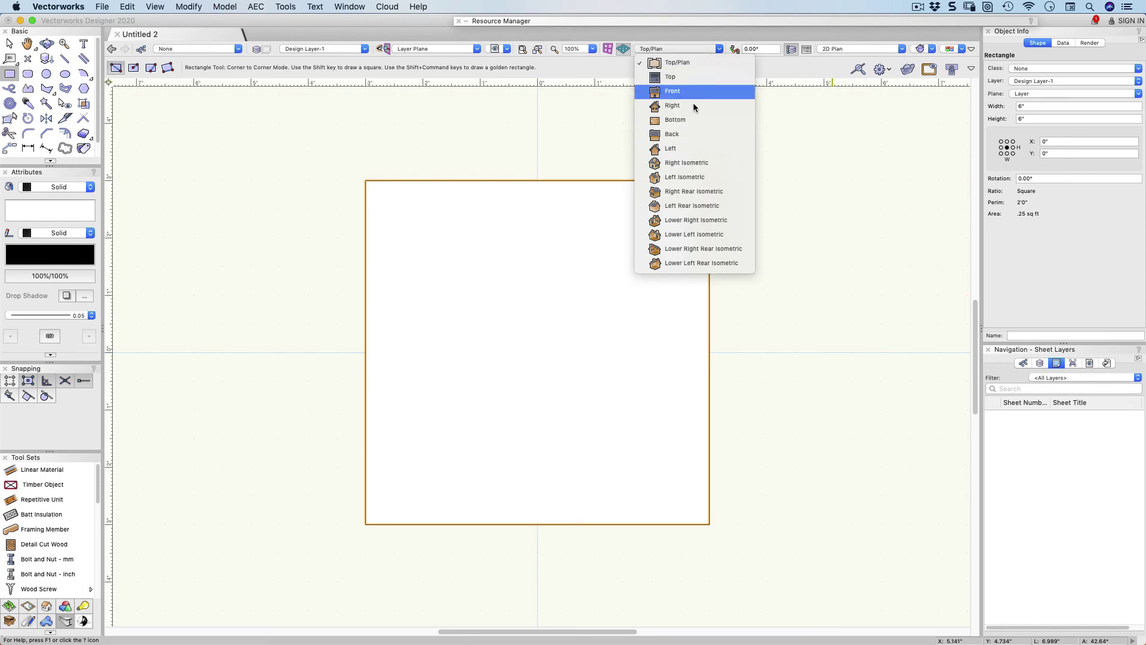
{"action": "left_click", "coordinate": [687, 162]}
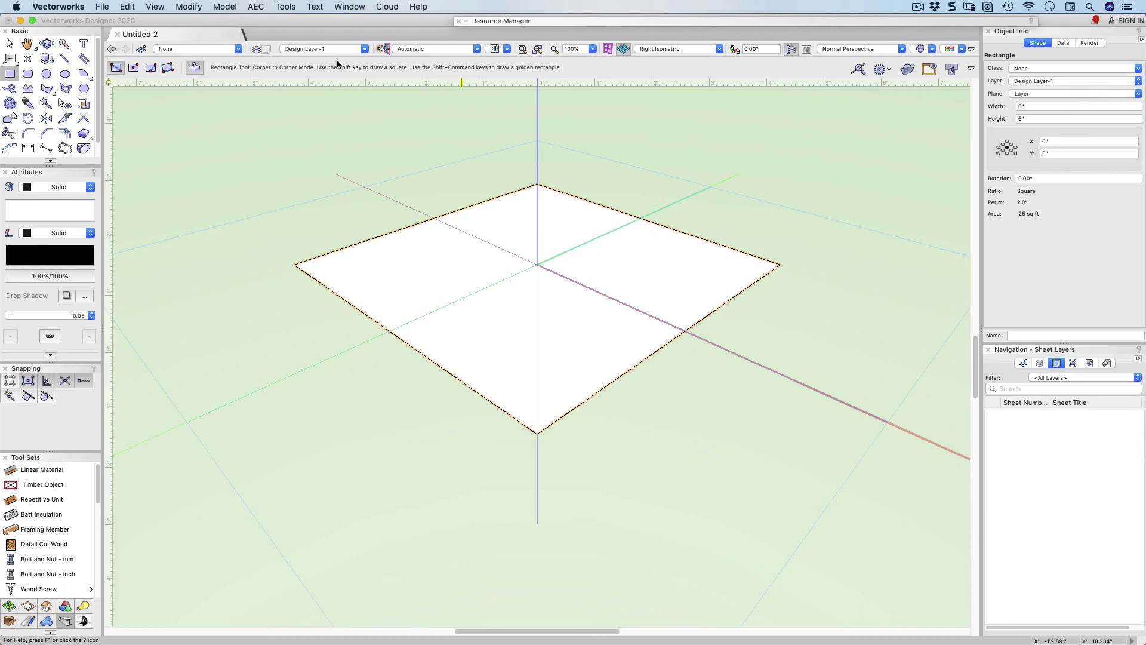
{"action": "left_click", "coordinate": [224, 7]}
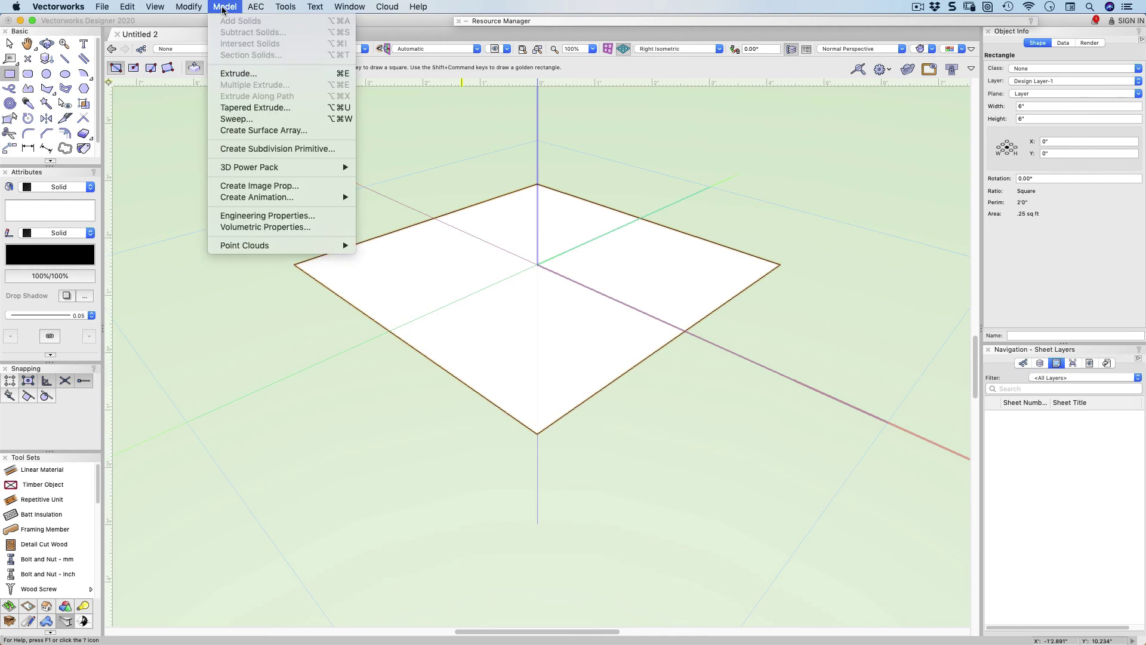
{"action": "left_click", "coordinate": [251, 74]}
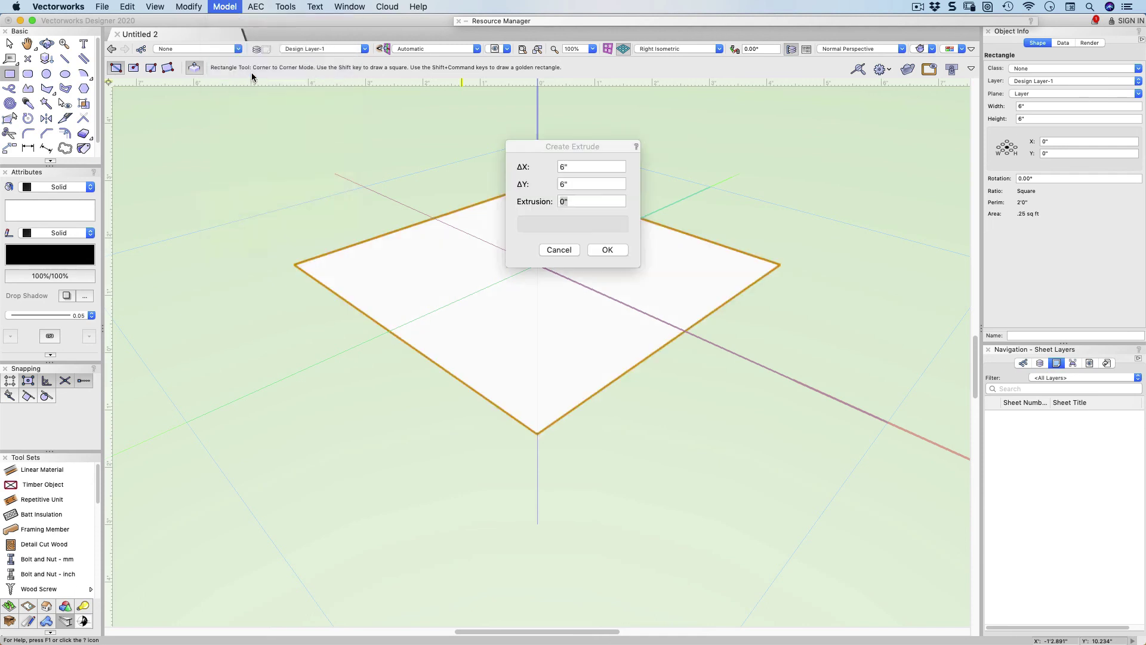
{"action": "type", "text": "28"}
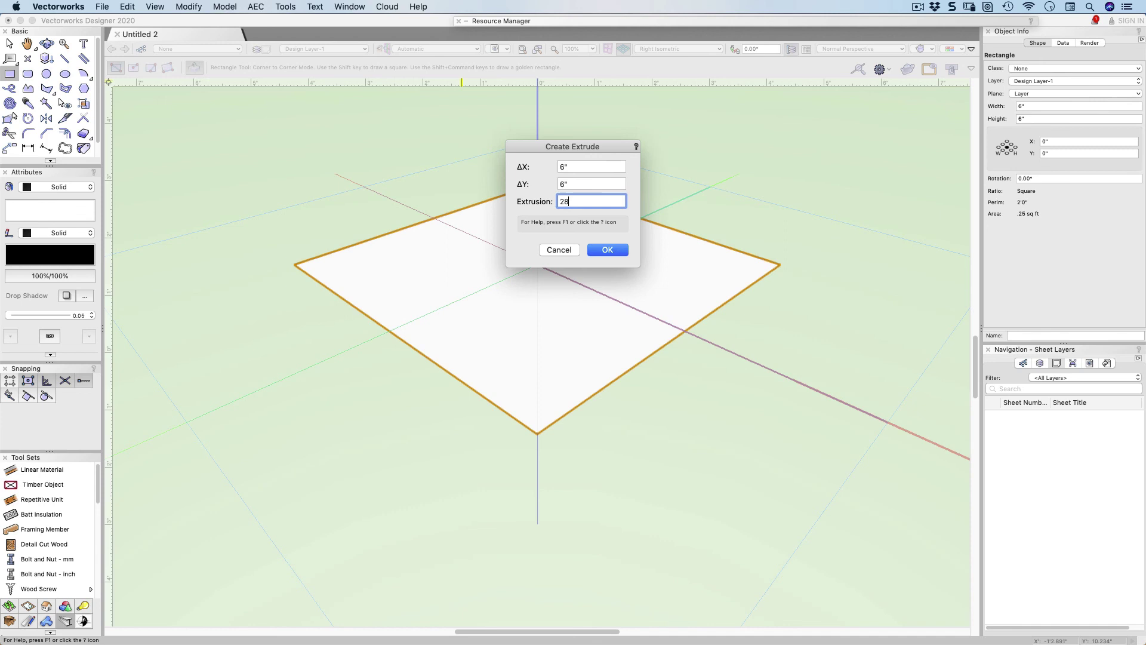
{"action": "key", "text": "Return"}
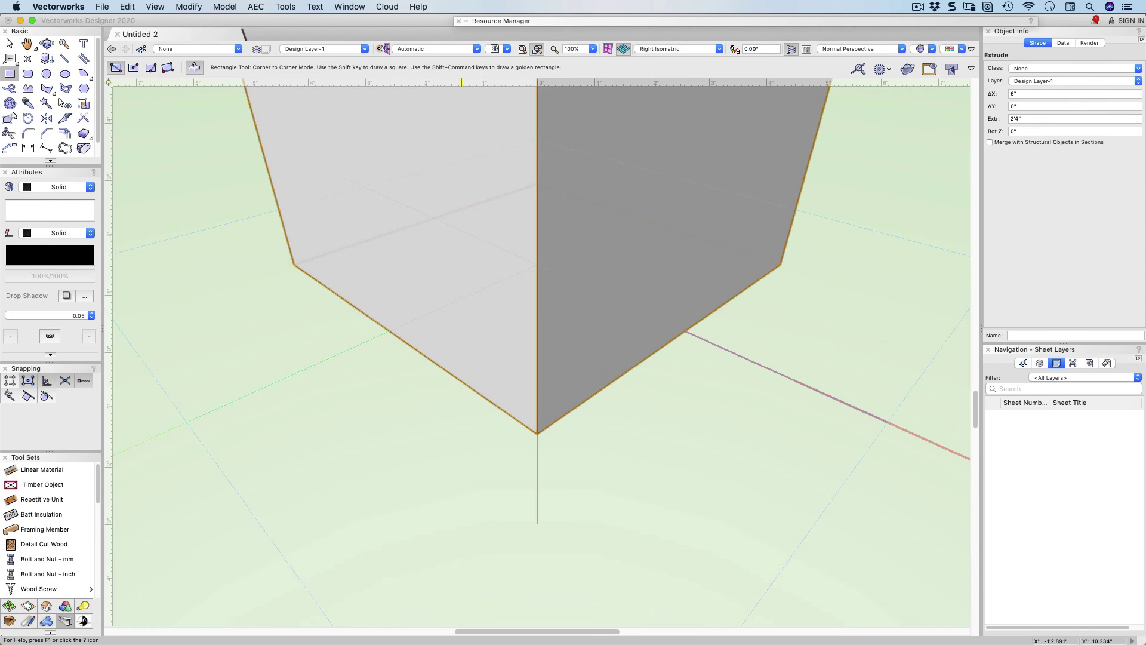
{"action": "left_click", "coordinate": [537, 49]}
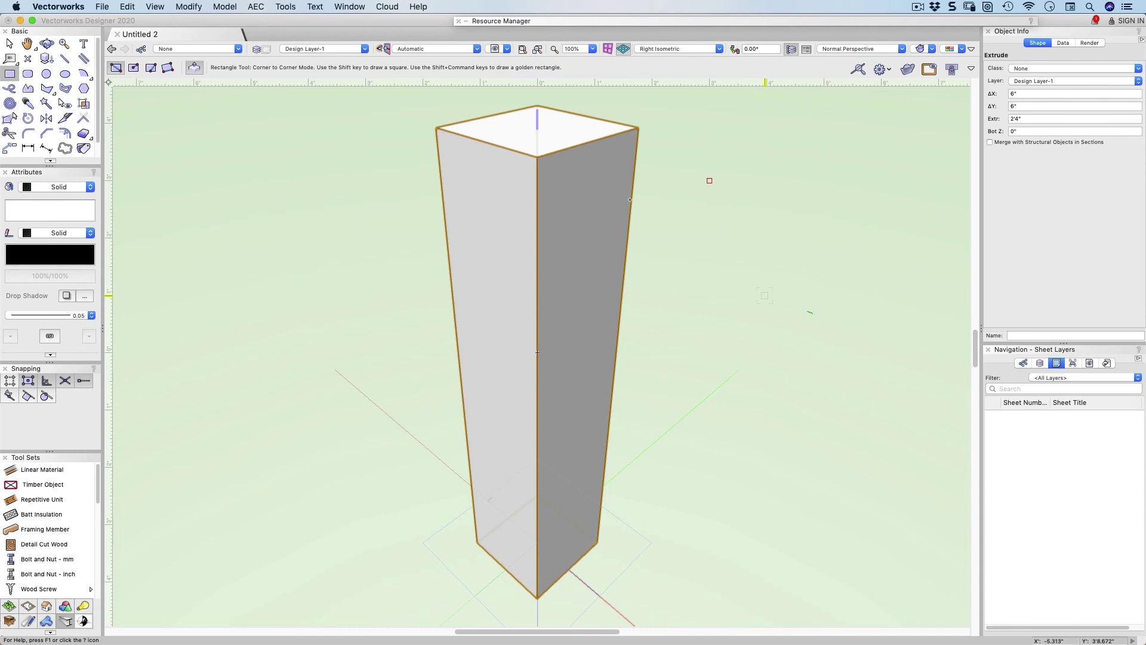
Create a 4" × 4" rectangle with Create Object
{"action": "double_click", "coordinate": [10, 74]}
{"action": "key", "text": "Tab"}
{"action": "key", "text": "Tab"}
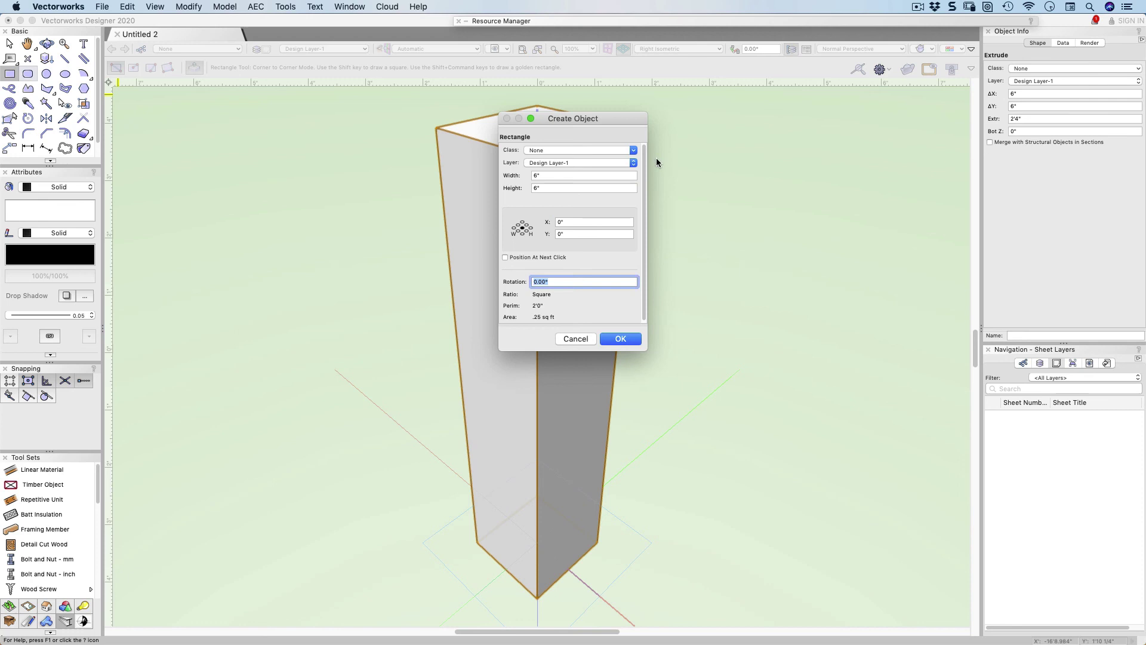
{"action": "key", "text": "Tab"}
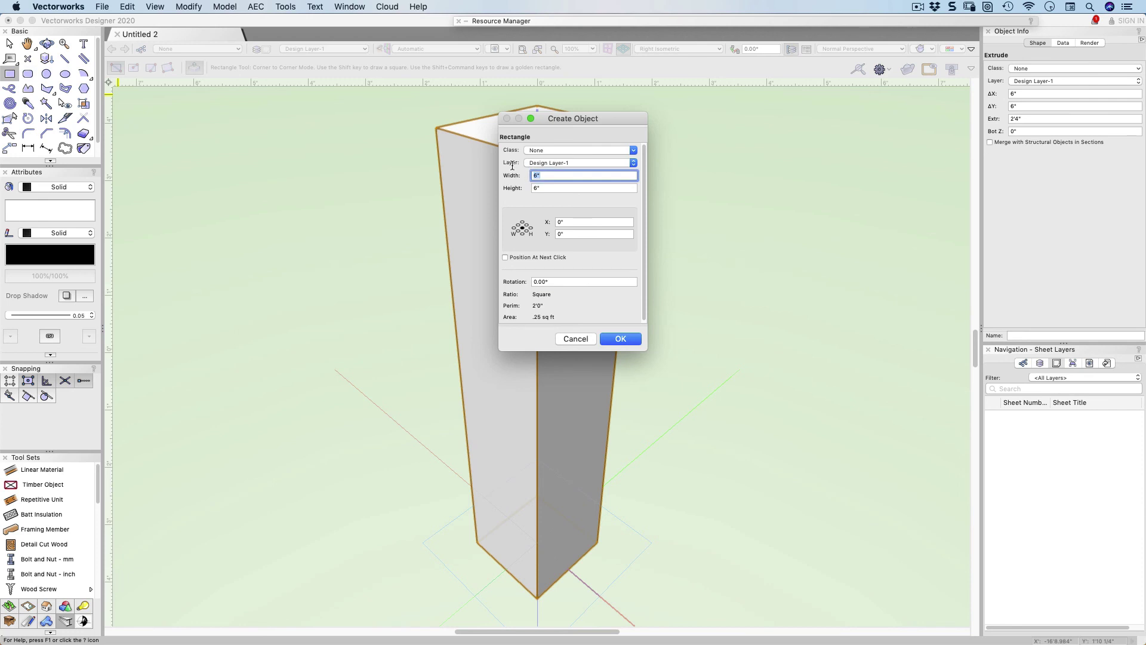
{"action": "type", "text": "4"}
{"action": "key", "text": "Tab"}
{"action": "type", "text": "4"}
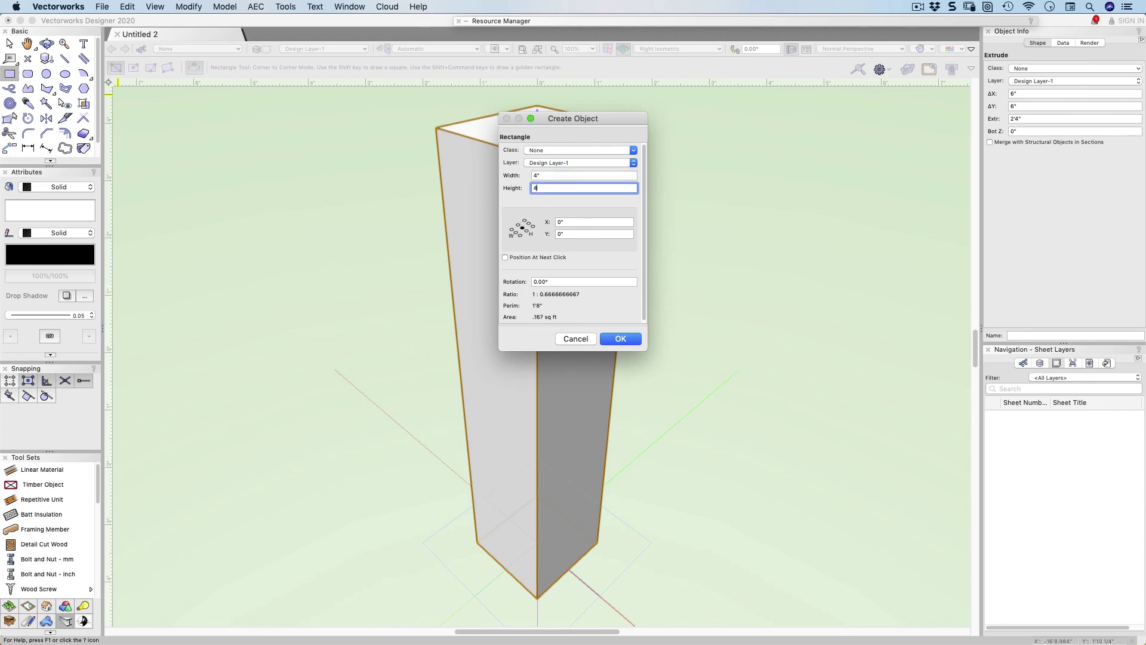
{"action": "key", "text": "Tab"}
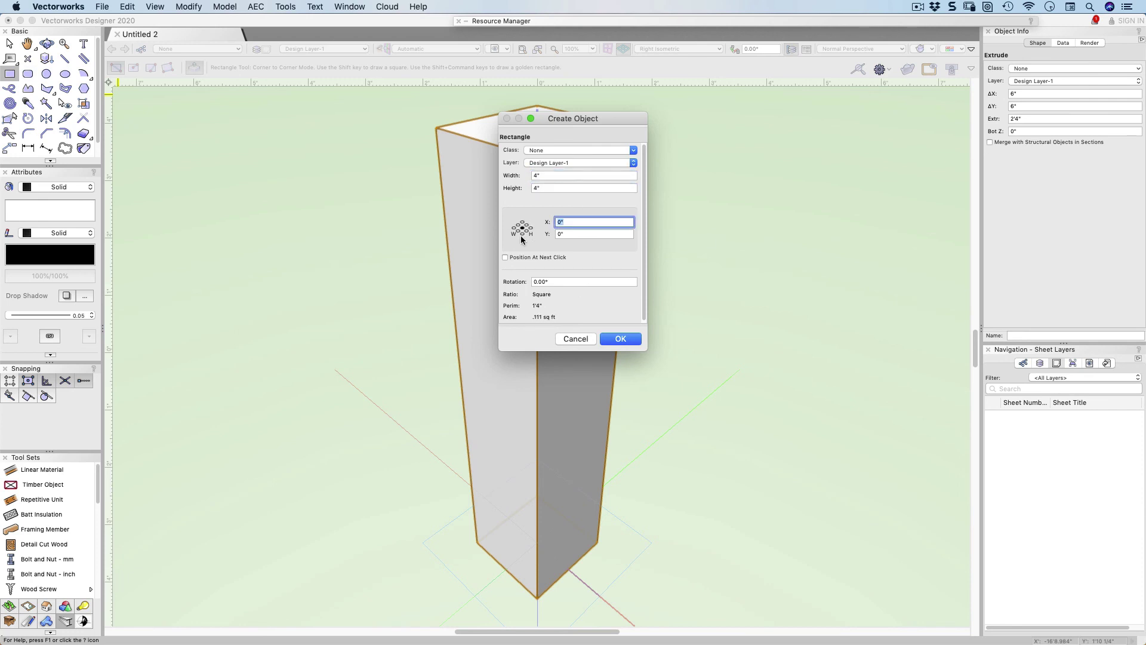
{"action": "left_click", "coordinate": [625, 338]}
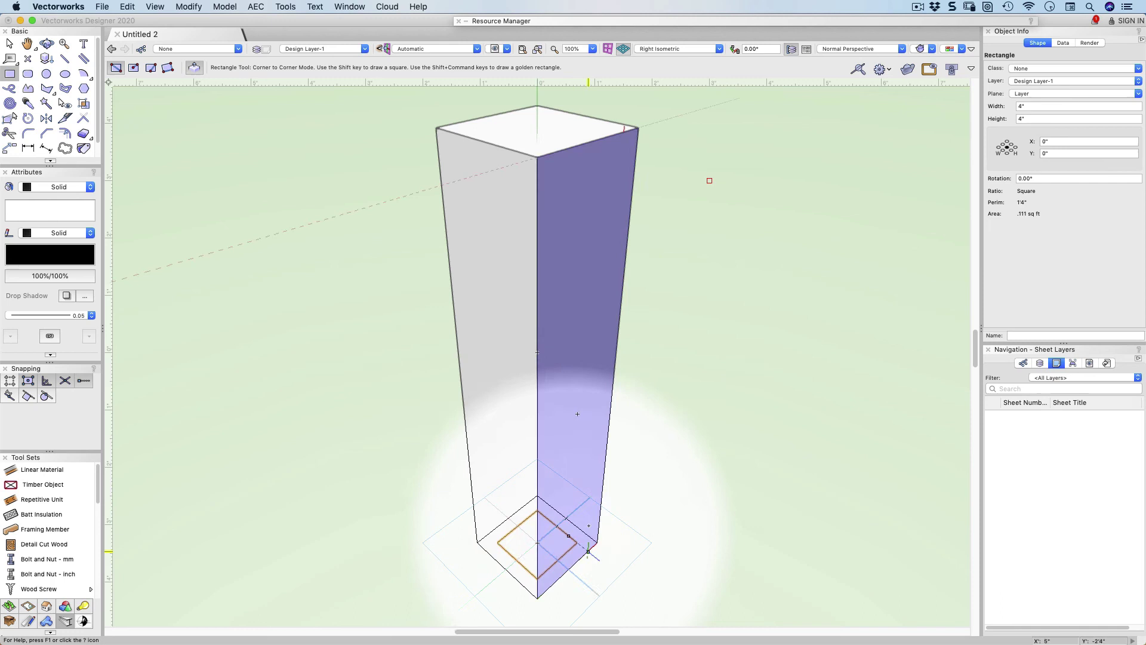
Extrude the 4-inch square 2 inches
{"action": "left_click", "coordinate": [225, 7]}
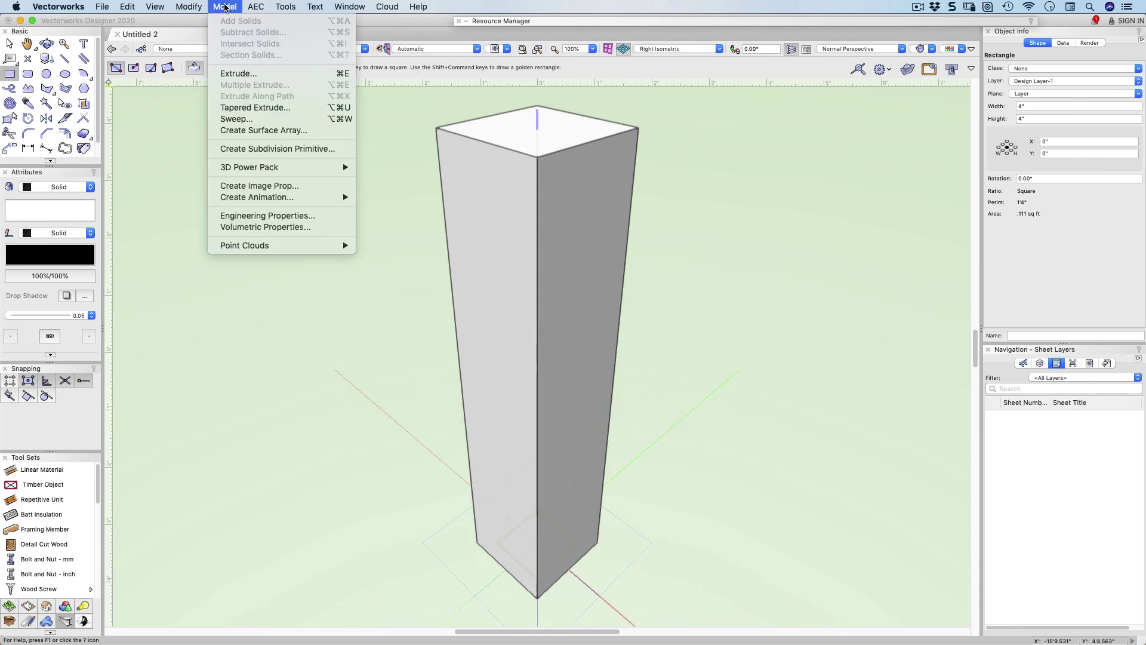
{"action": "left_click", "coordinate": [240, 74]}
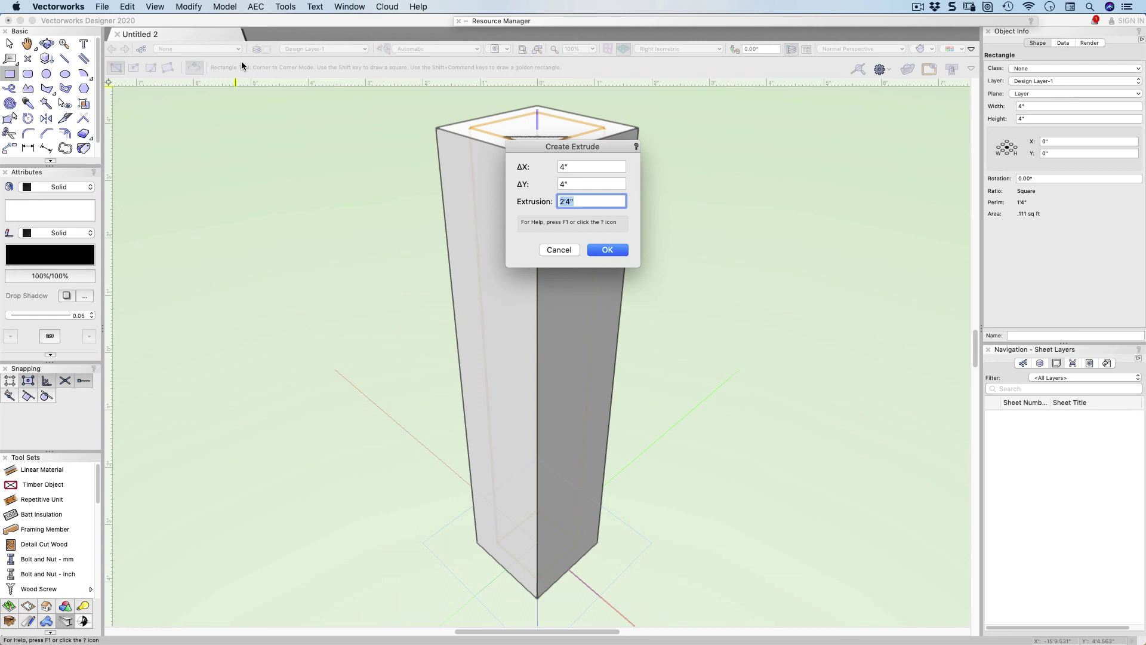
{"action": "type", "text": "2"}
{"action": "key", "text": "Return"}
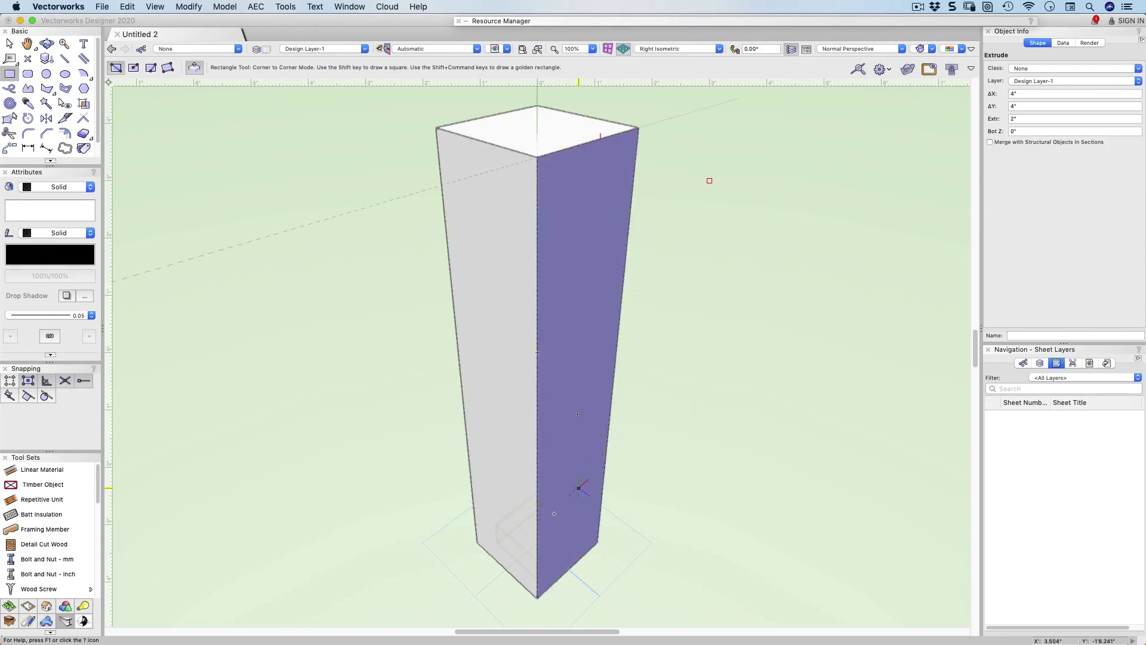
Set the block's Bot Z to 28 so it sits on the post top
{"action": "left_click", "coordinate": [1020, 132]}
{"action": "double_click", "coordinate": [1019, 131]}
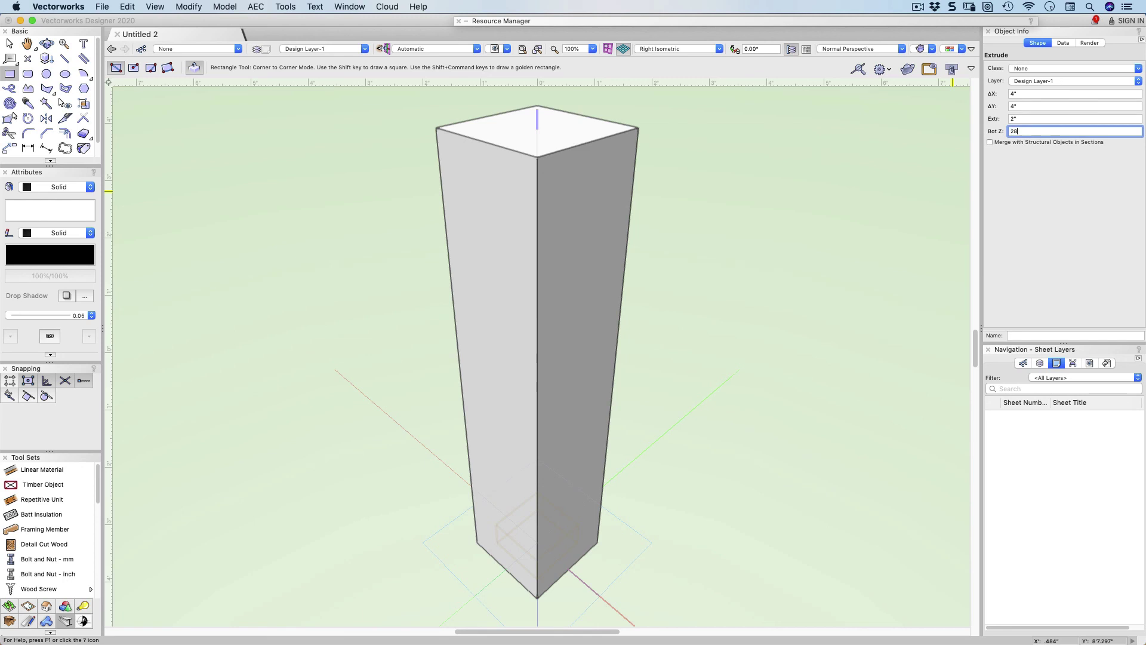
{"action": "type", "text": "28"}
{"action": "key", "text": "Return"}
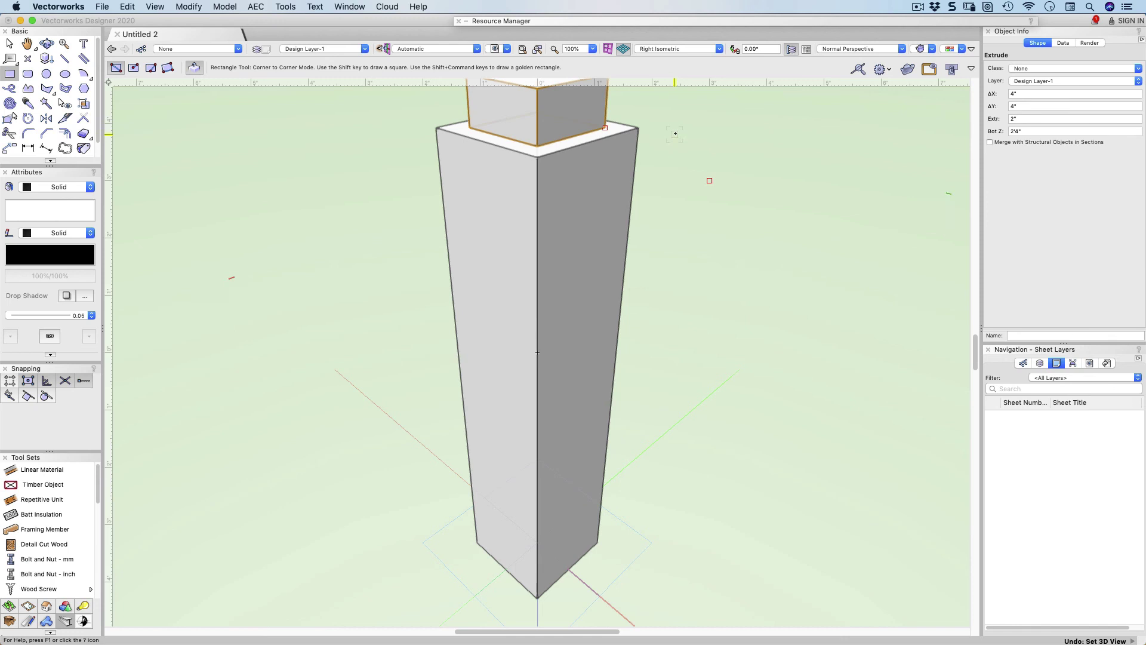
{"action": "scroll", "coordinate": [537, 352], "scroll_direction": "up", "scroll_amount": 5}
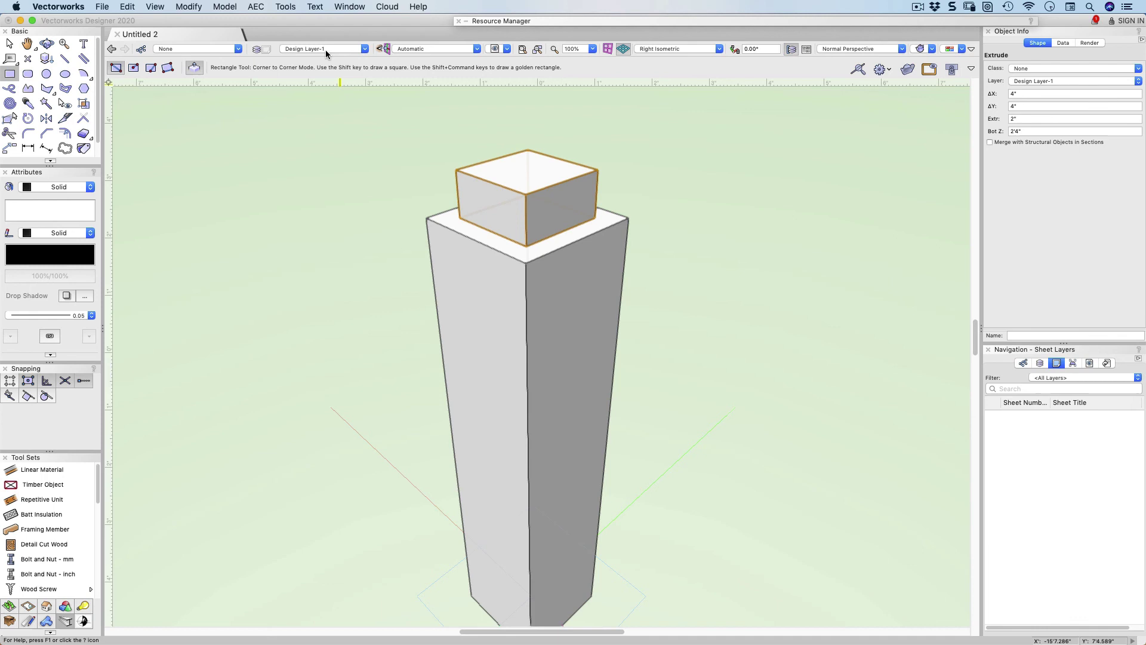
{"action": "double_click", "coordinate": [9, 75]}
Create a 6" × 6" square at X 0", Y 0" and turn off backups for this document
{"action": "left_click", "coordinate": [540, 175]}
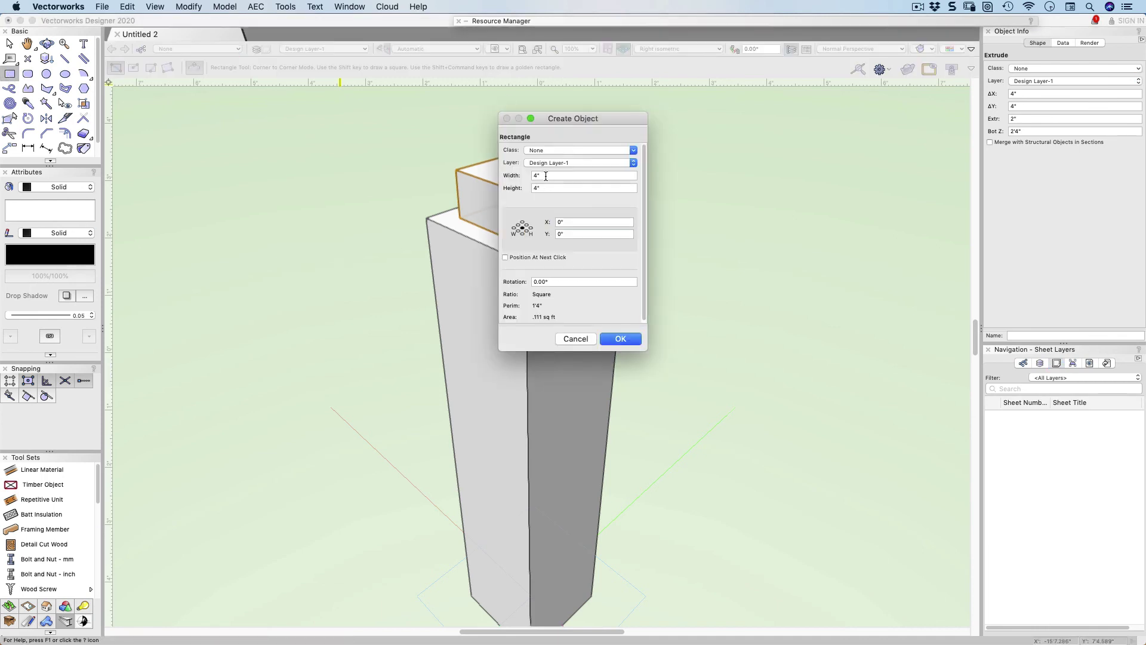
{"action": "type", "text": "6"}
{"action": "key", "text": "Tab"}
{"action": "type", "text": "6"}
{"action": "key", "text": "Tab"}
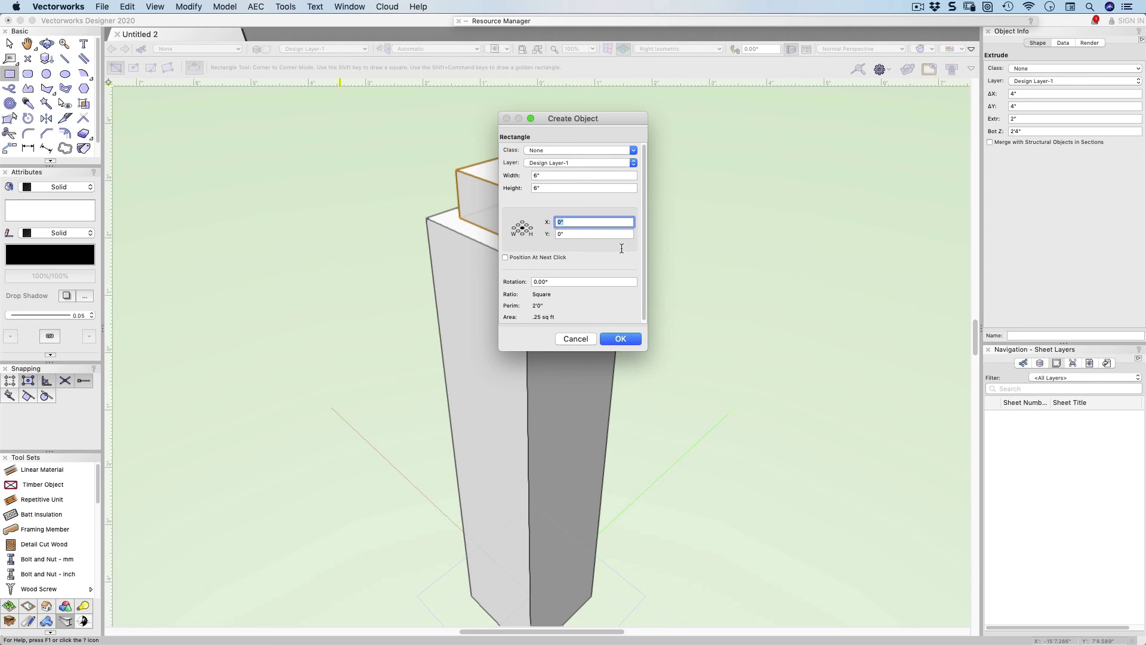
{"action": "left_click", "coordinate": [620, 338]}
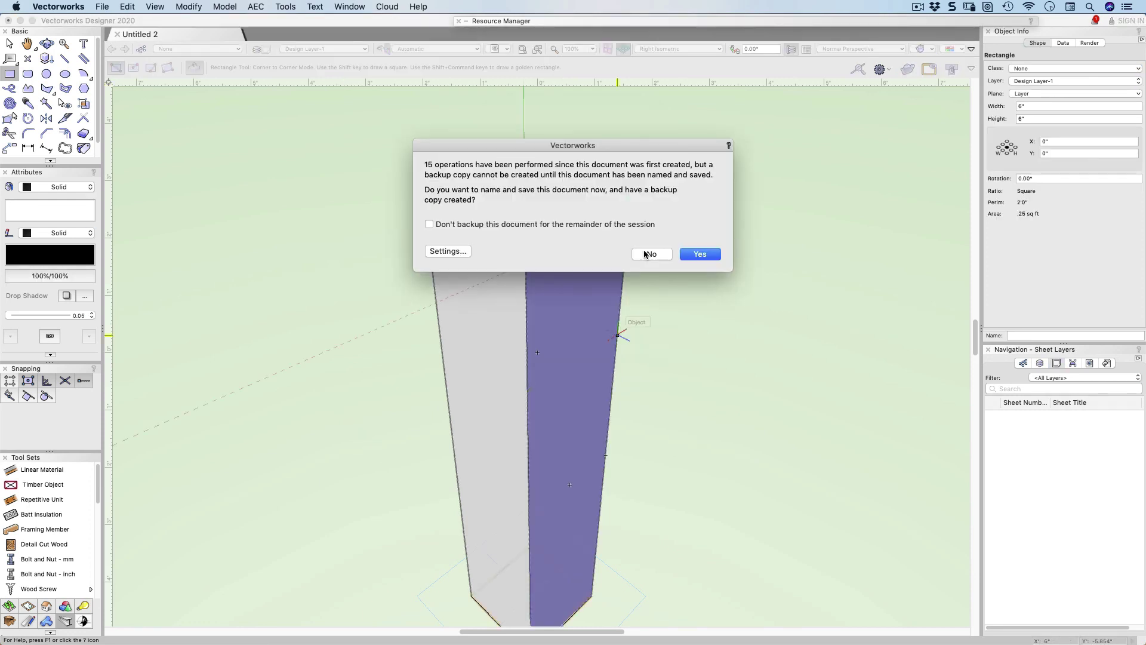
{"action": "left_click", "coordinate": [576, 225]}
{"action": "left_click", "coordinate": [652, 255]}
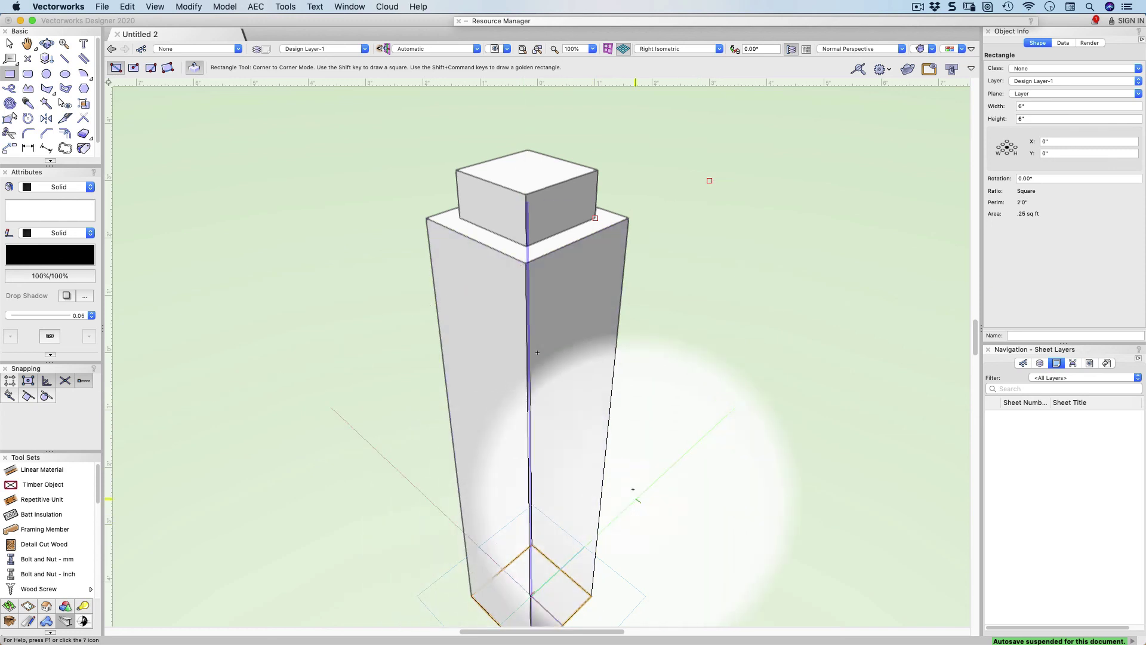
Extrude the 6" square to a height of 4"
{"action": "left_click", "coordinate": [225, 7]}
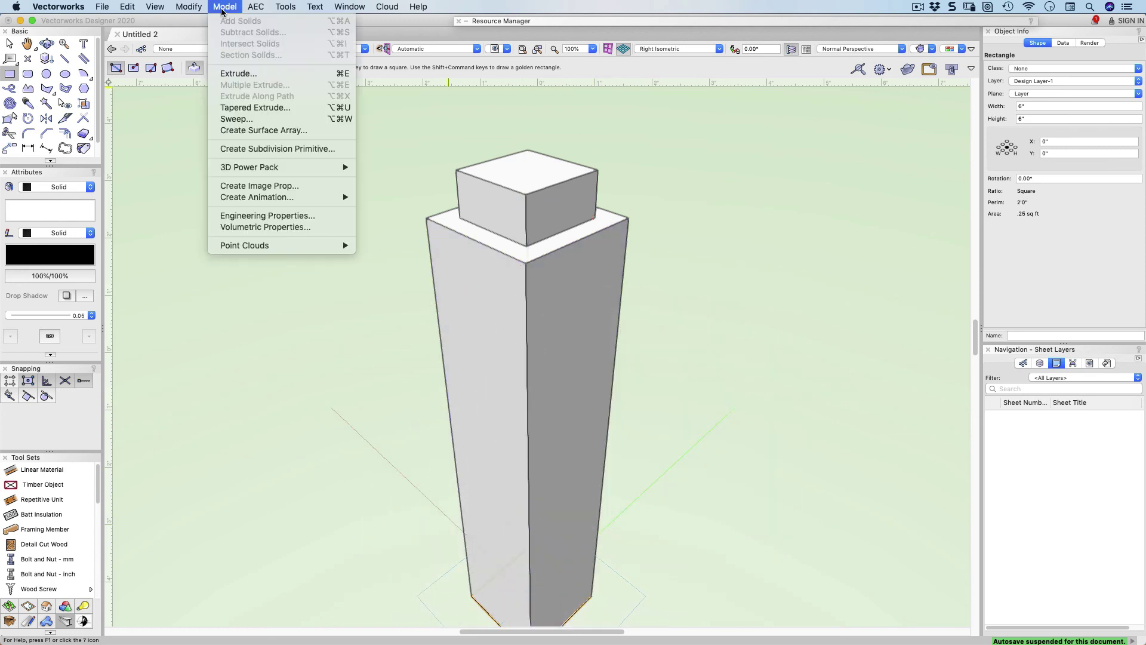
{"action": "left_click", "coordinate": [232, 74]}
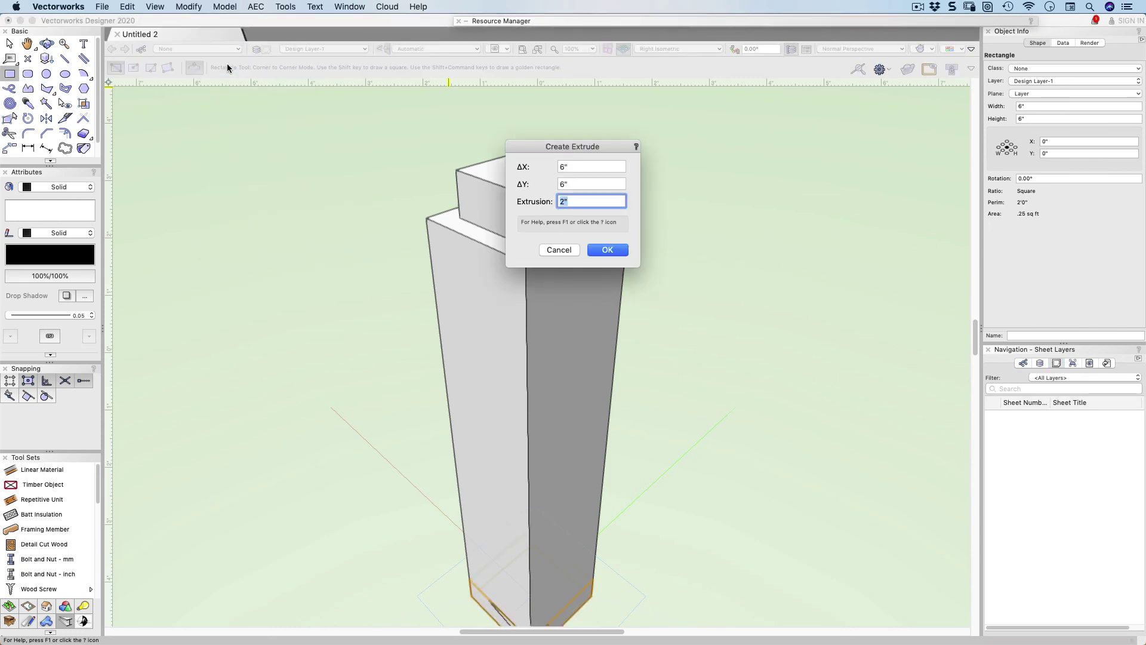
{"action": "type", "text": "4"}
{"action": "key", "text": "Return"}
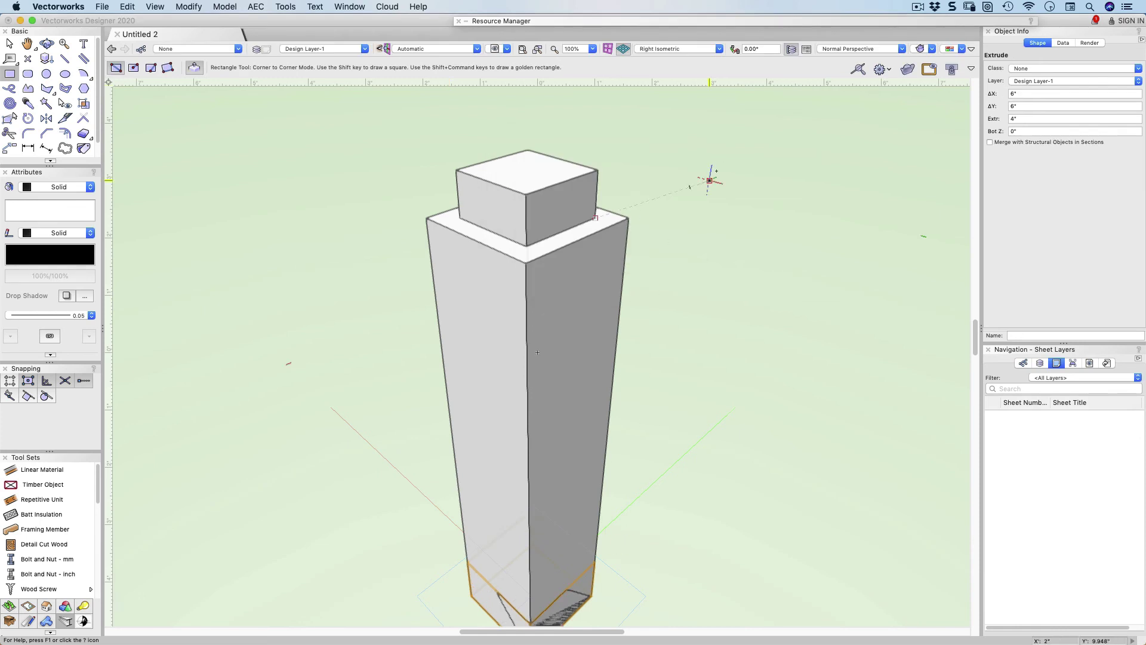
Set the cap's Bot Z to 2'6" (28+2) in Object Info, then return to selecting
{"action": "left_click", "coordinate": [1019, 132]}
{"action": "left_click_drag", "start_coordinate": [1018, 132], "coordinate": [1006, 131]}
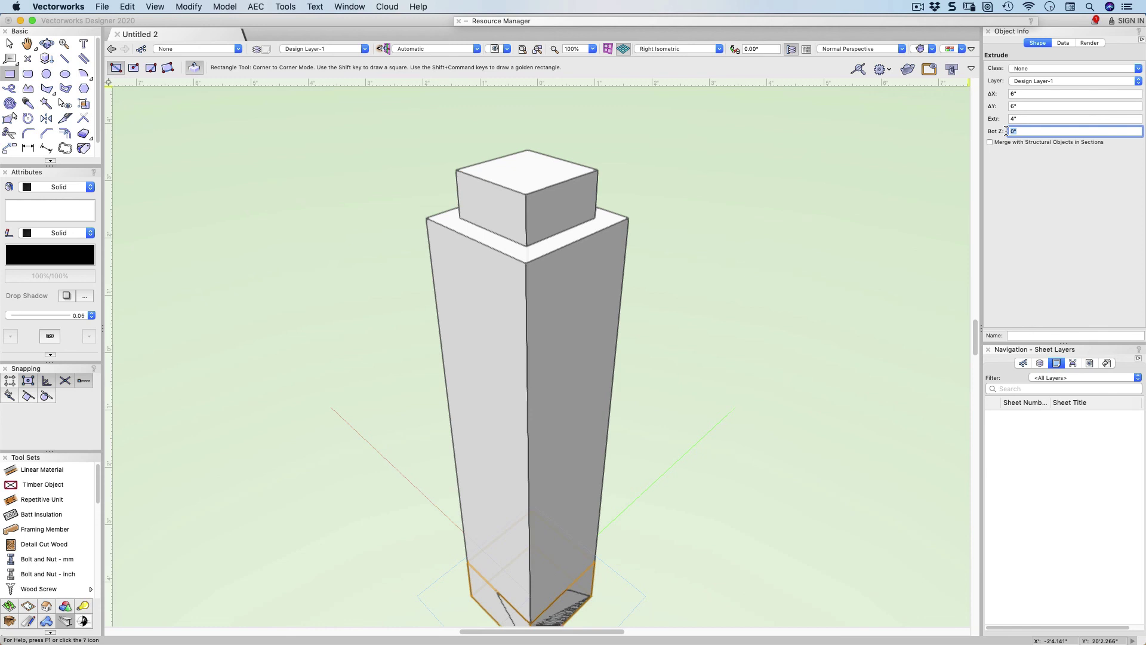
{"action": "type", "text": "28+2"}
{"action": "key", "text": "Return"}
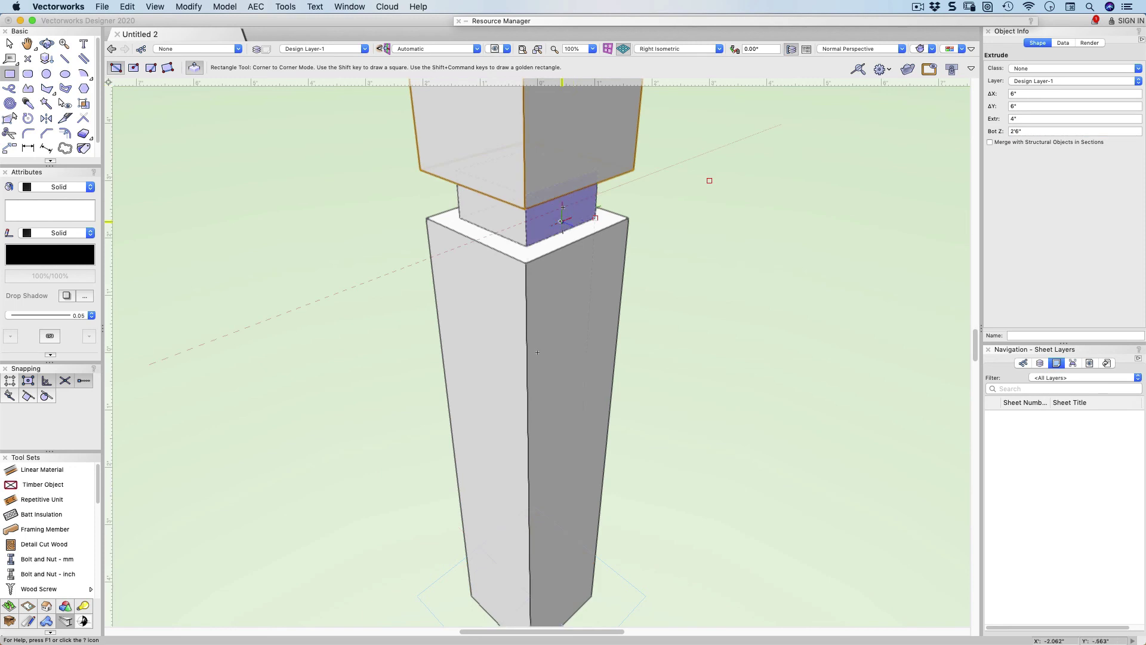
{"action": "scroll", "coordinate": [572, 216], "scroll_direction": "down", "scroll_amount": 3}
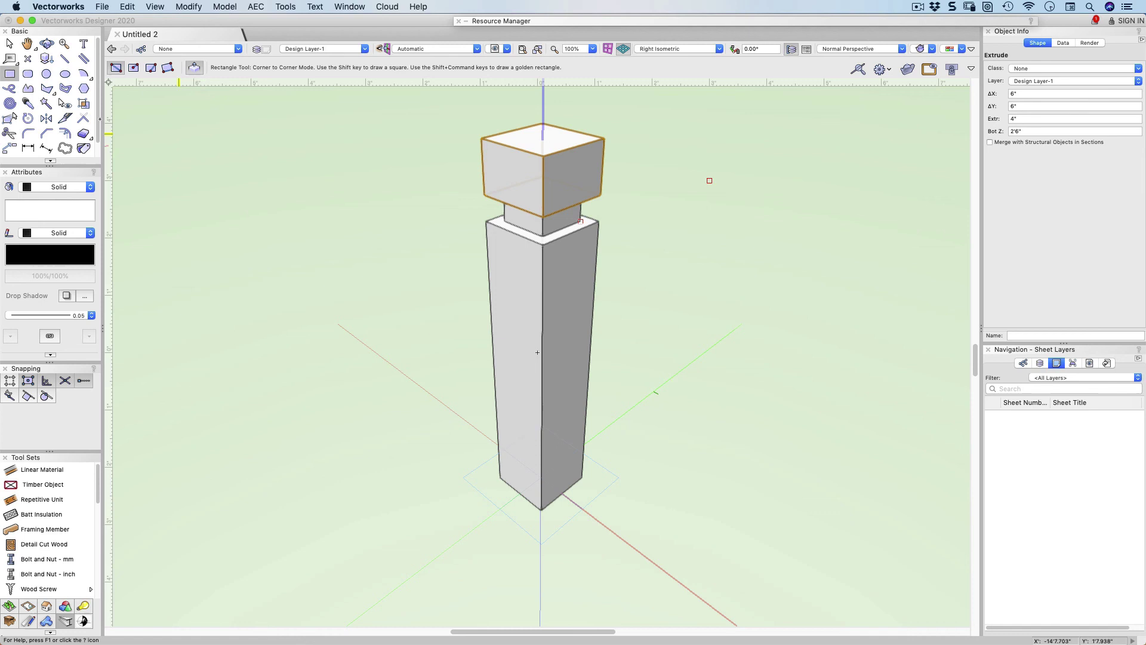
{"action": "left_click", "coordinate": [12, 46]}
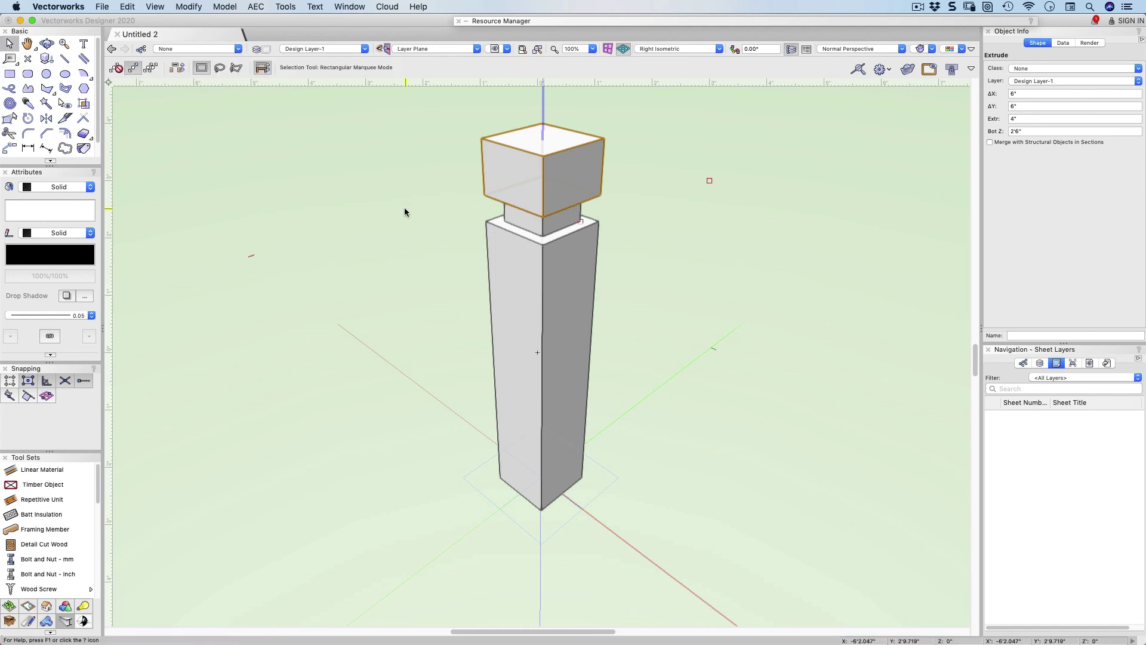
Orbit to a custom perspective around the post with nothing selected, then open the render mode list
{"action": "left_click", "coordinate": [405, 211]}
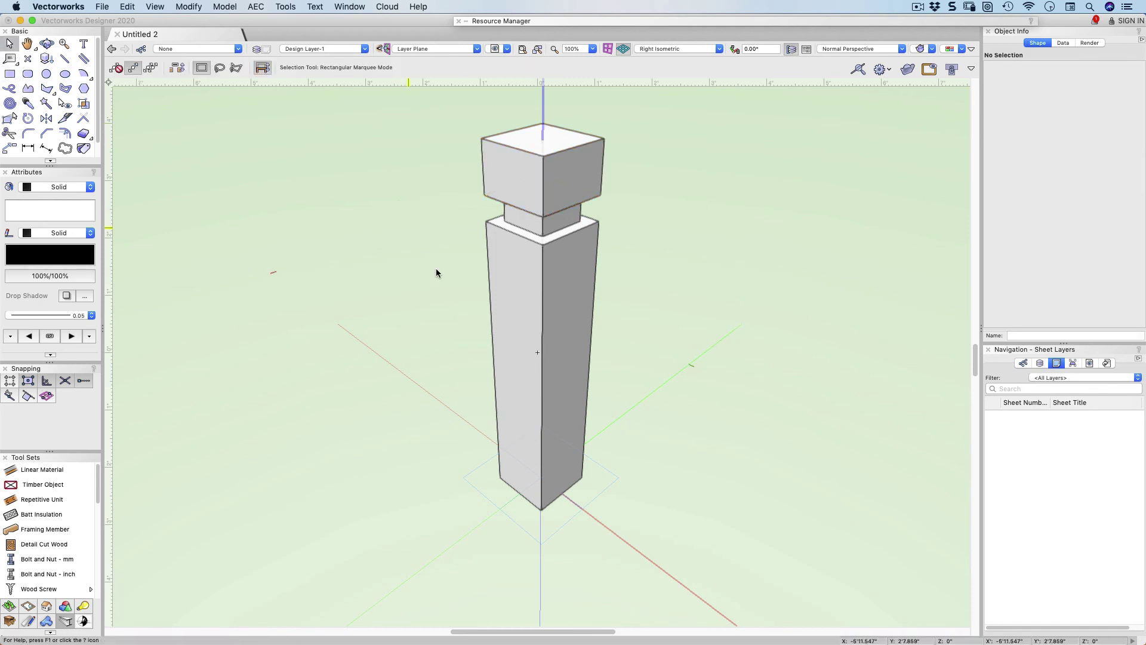
{"action": "middle_click_drag", "start_coordinate": [461, 315], "coordinate": [485, 307], "text": "shift"}
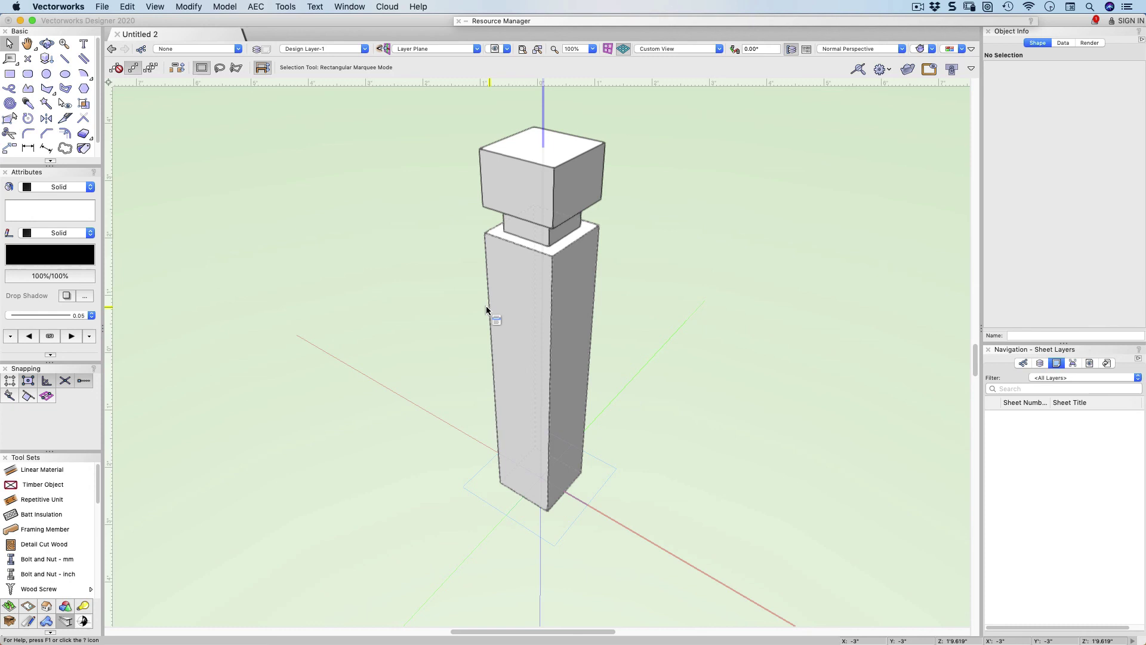
{"action": "left_click", "coordinate": [486, 309]}
{"action": "left_click", "coordinate": [868, 171]}
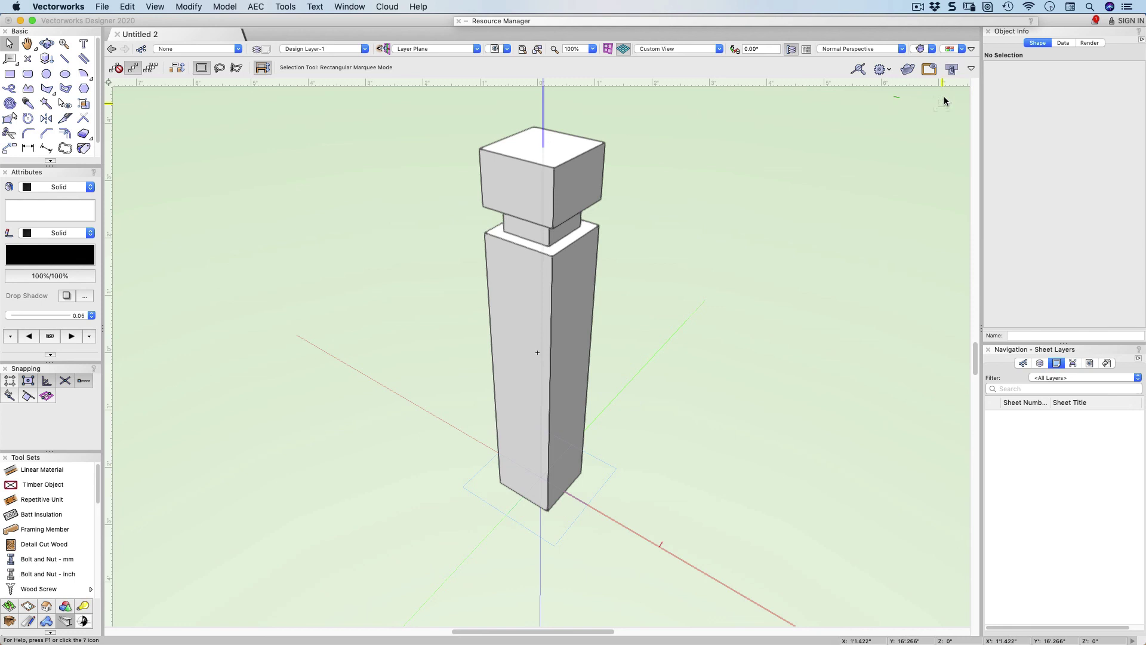
{"action": "left_click", "coordinate": [931, 50]}
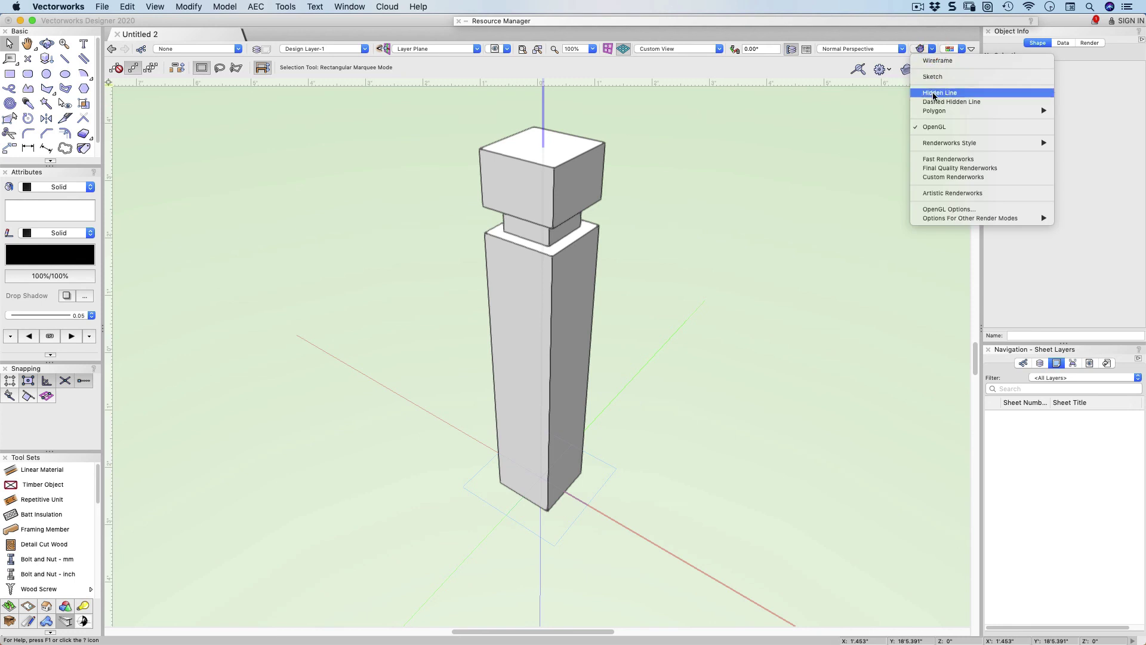
Set OpenGL Options to Very High detail with shadows on at High quality
{"action": "left_click", "coordinate": [938, 210]}
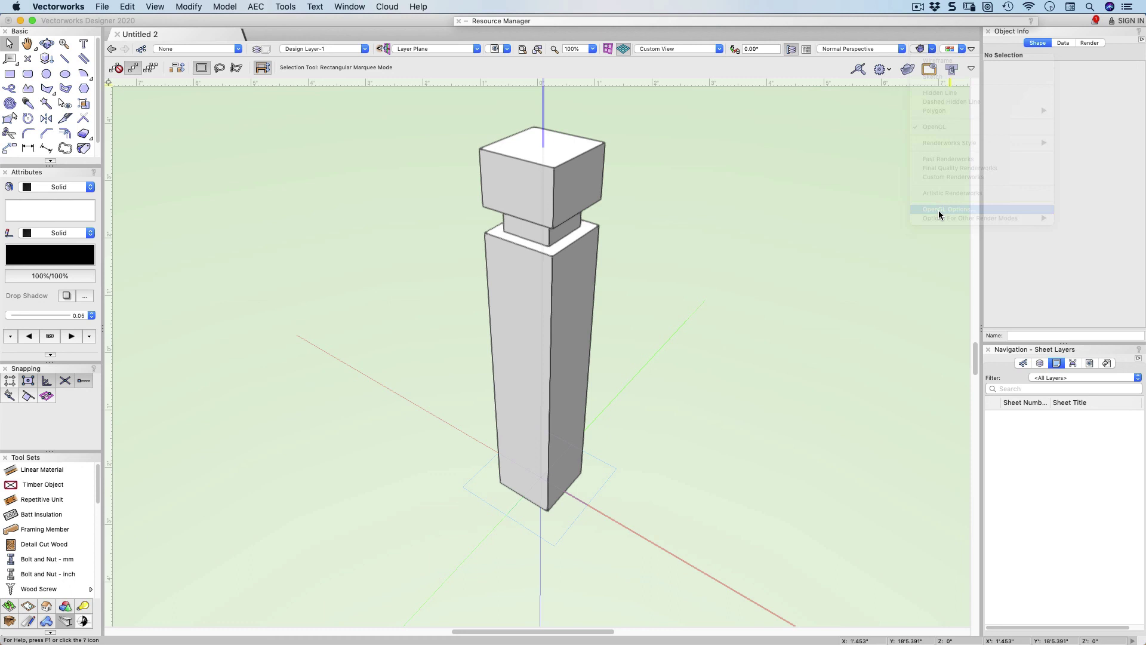
{"action": "left_click_drag", "start_coordinate": [592, 113], "coordinate": [755, 95]}
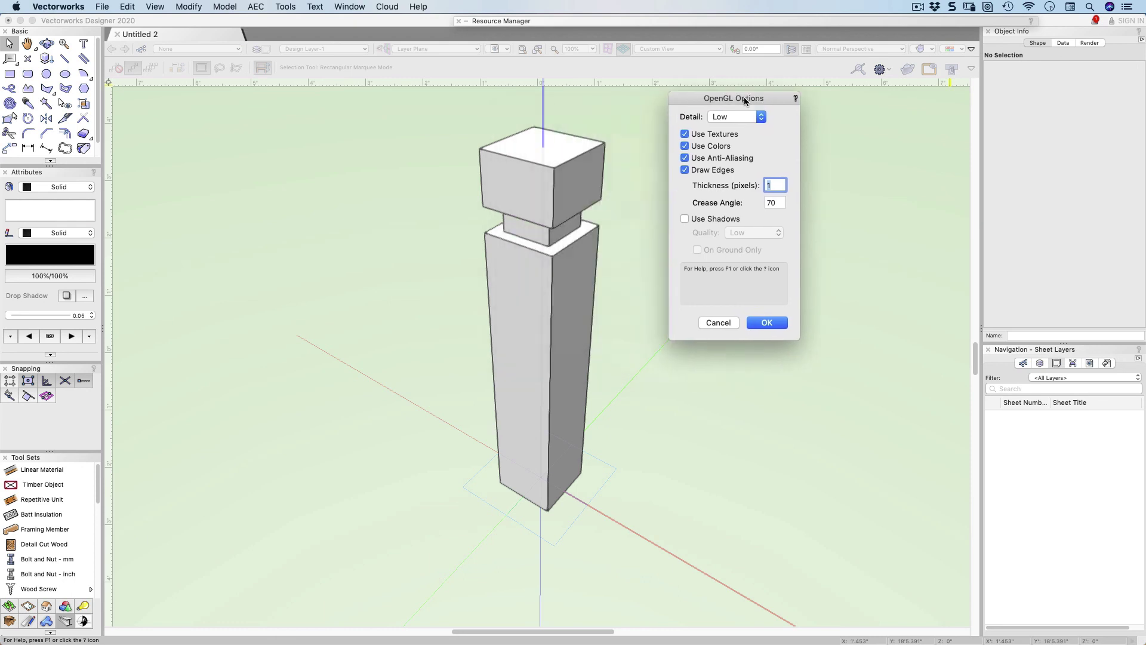
{"action": "left_click", "coordinate": [734, 117]}
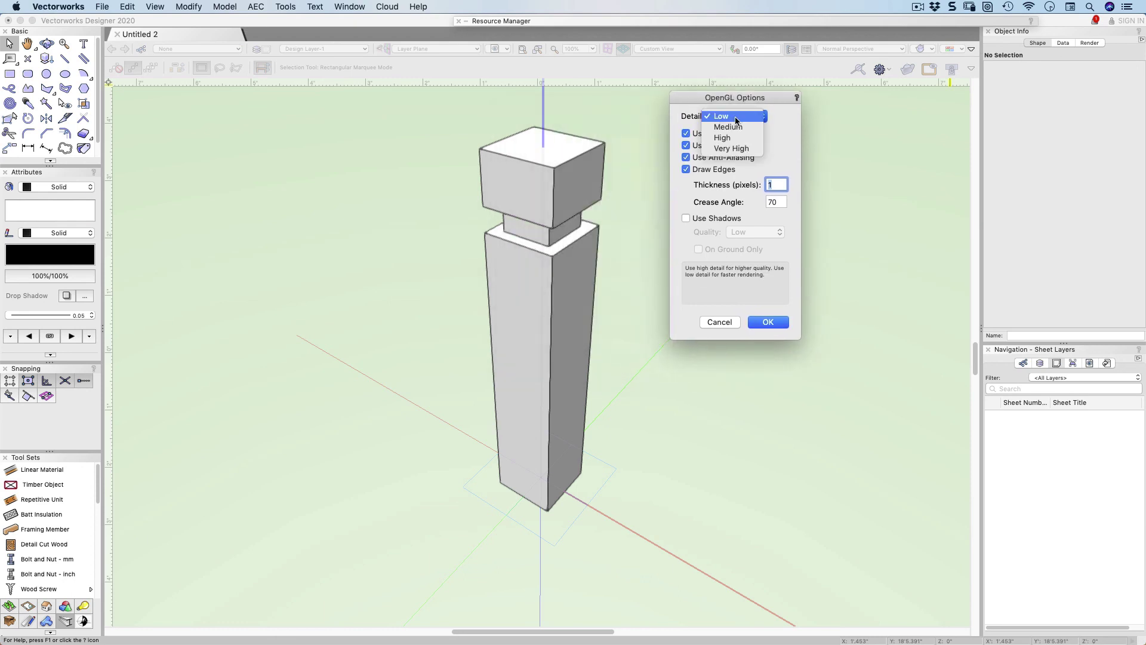
{"action": "left_click", "coordinate": [728, 149]}
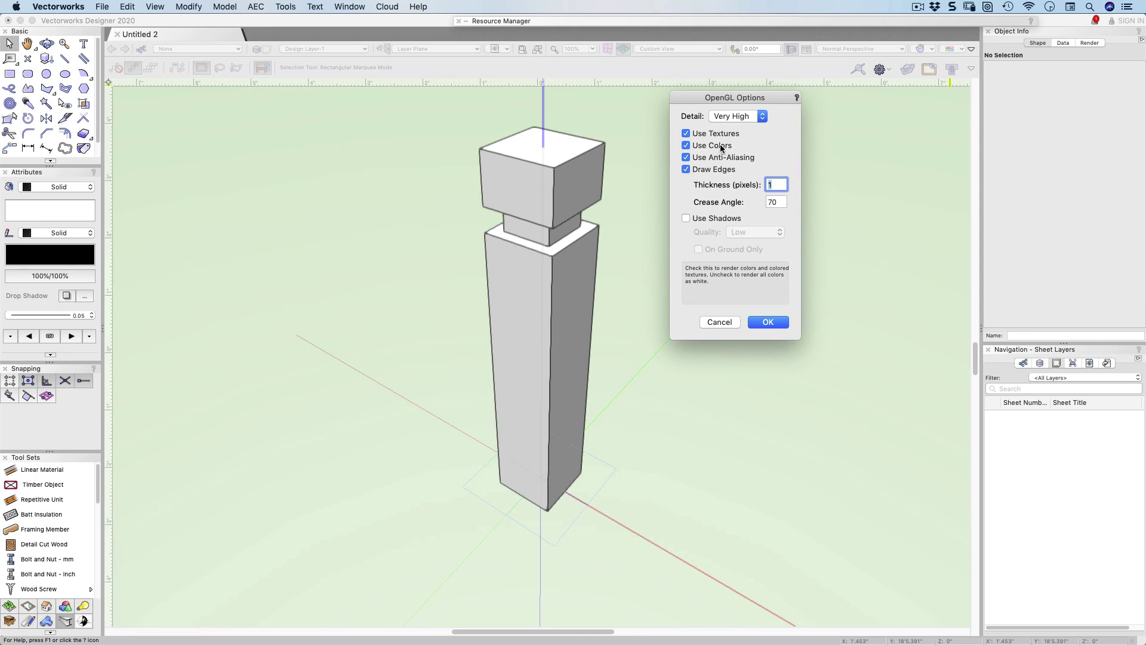
{"action": "left_click", "coordinate": [725, 219]}
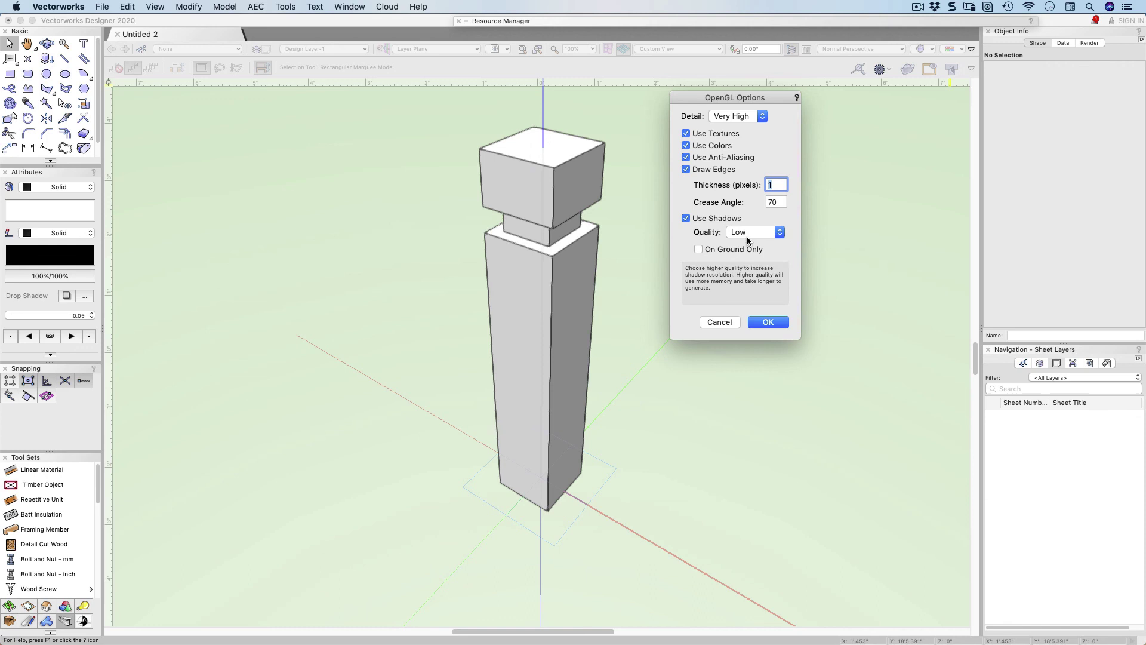
{"action": "left_click", "coordinate": [725, 249]}
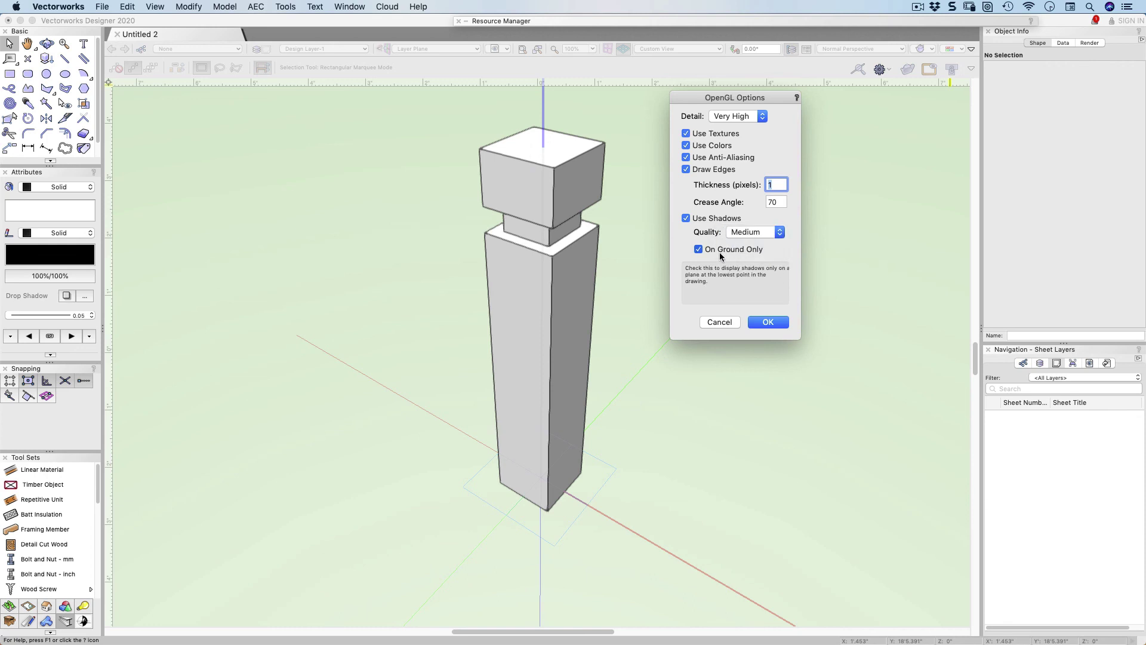
{"action": "left_click", "coordinate": [719, 251]}
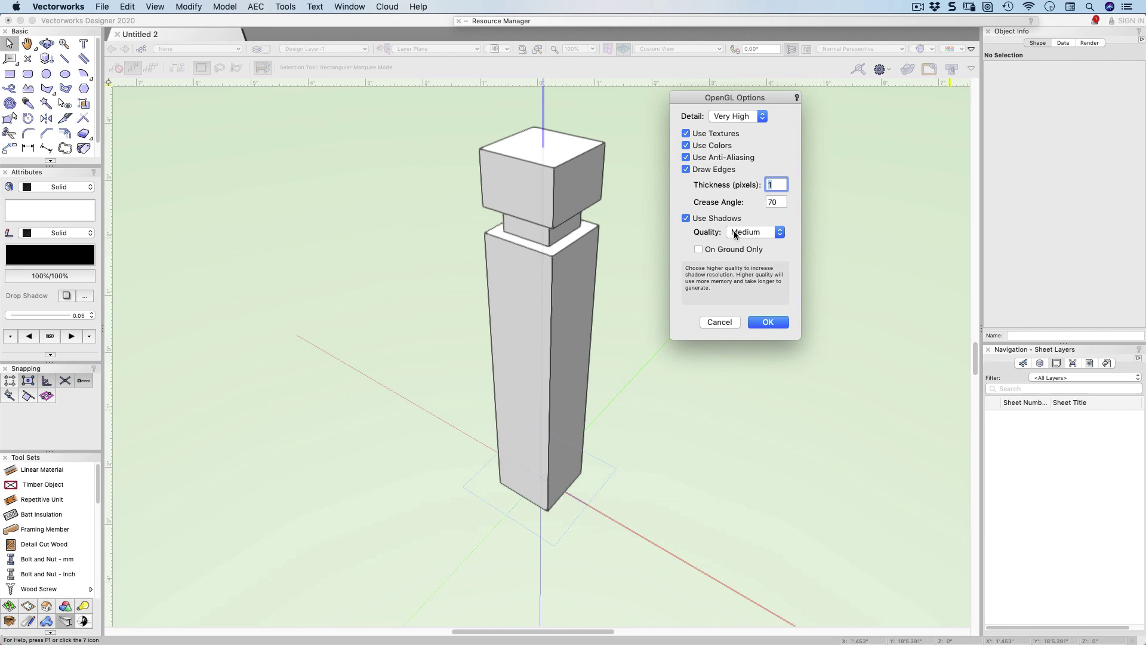
{"action": "left_click", "coordinate": [776, 233]}
{"action": "left_click", "coordinate": [769, 243]}
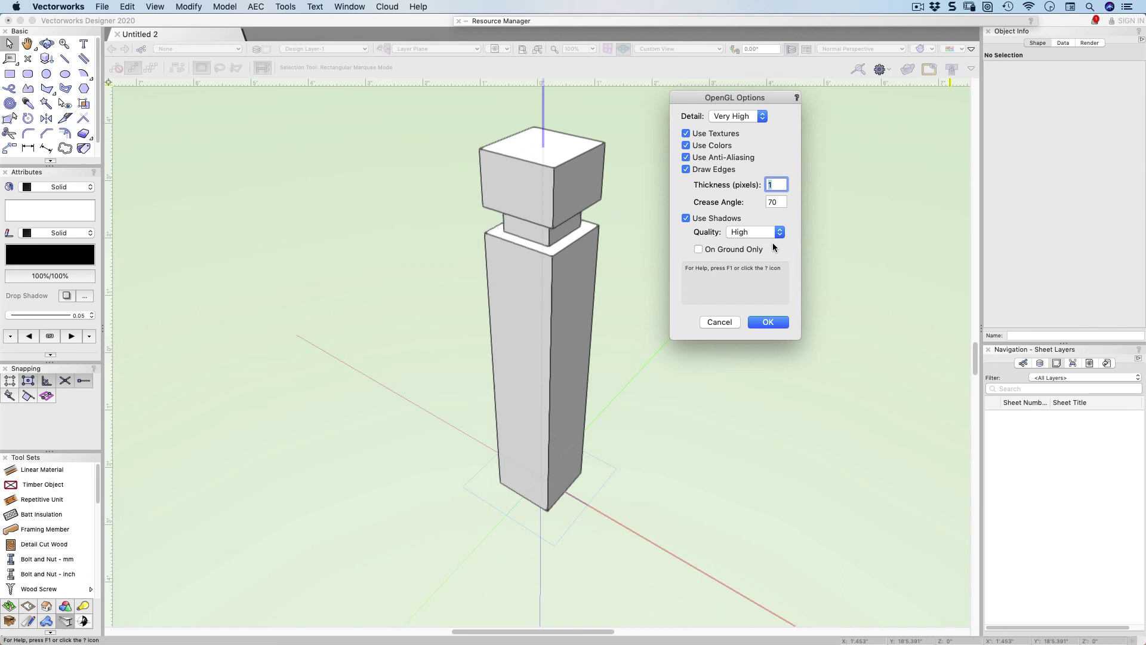
{"action": "left_click", "coordinate": [771, 322]}
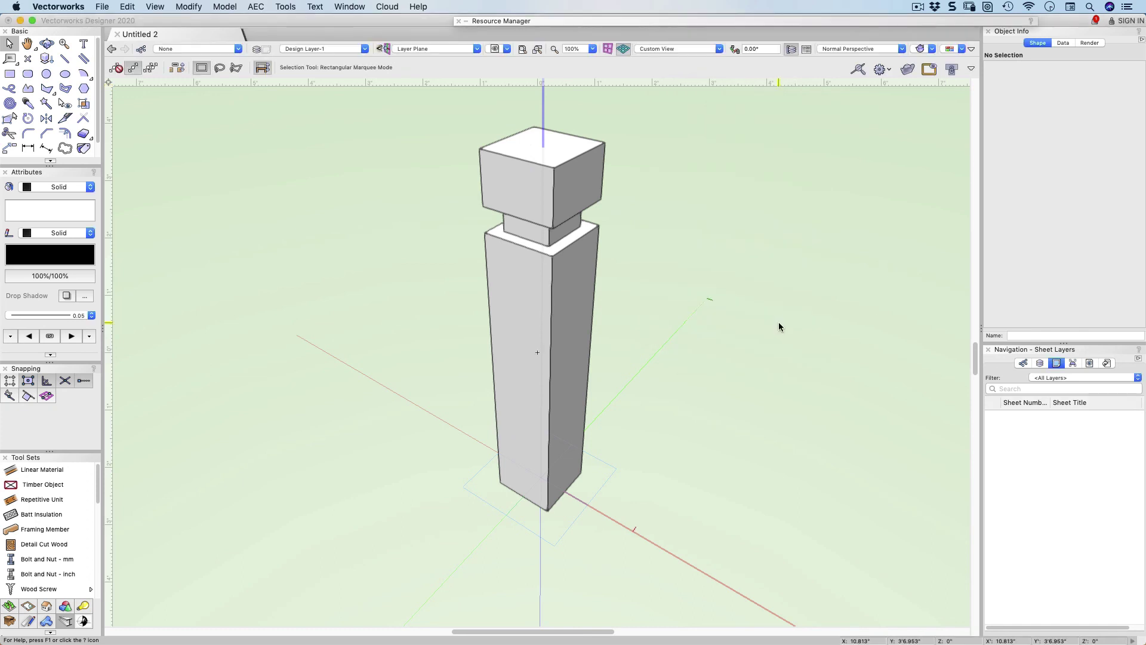
{"action": "left_click", "coordinate": [924, 53]}
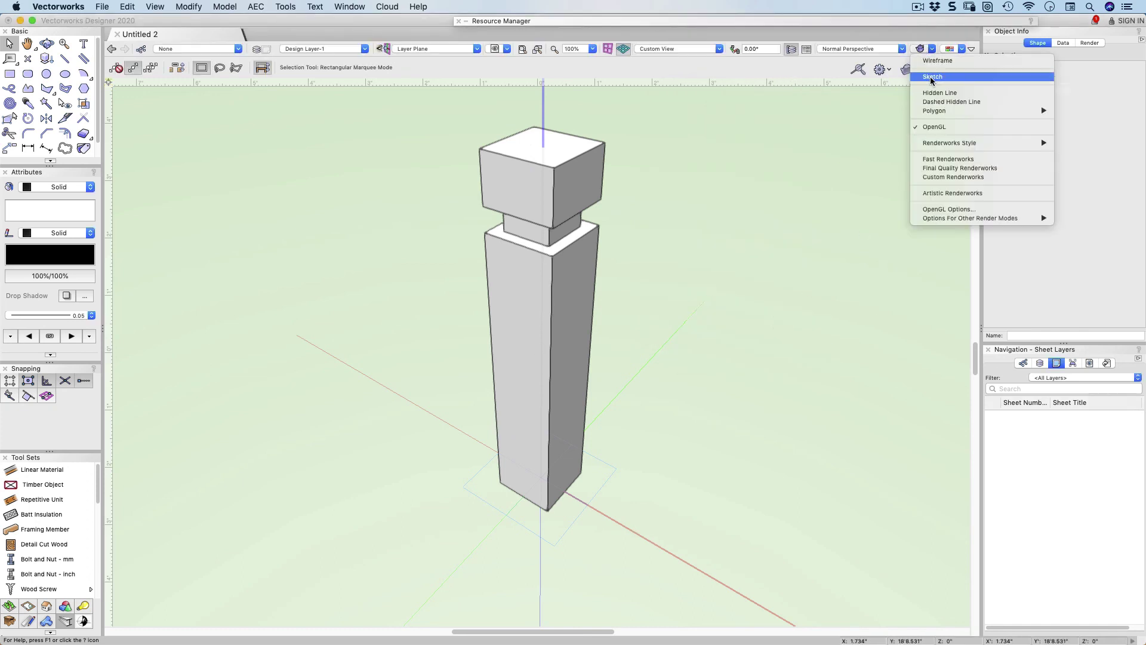
{"action": "left_click", "coordinate": [936, 212]}
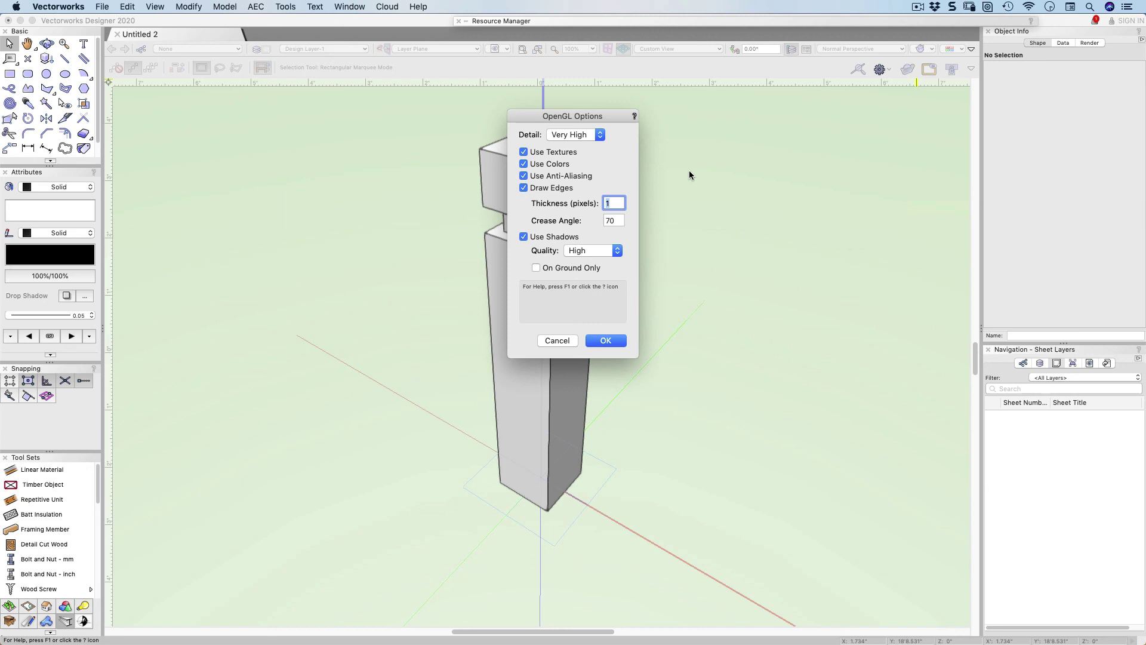
{"action": "left_click_drag", "start_coordinate": [584, 116], "coordinate": [737, 113]}
{"action": "left_click", "coordinate": [700, 185]}
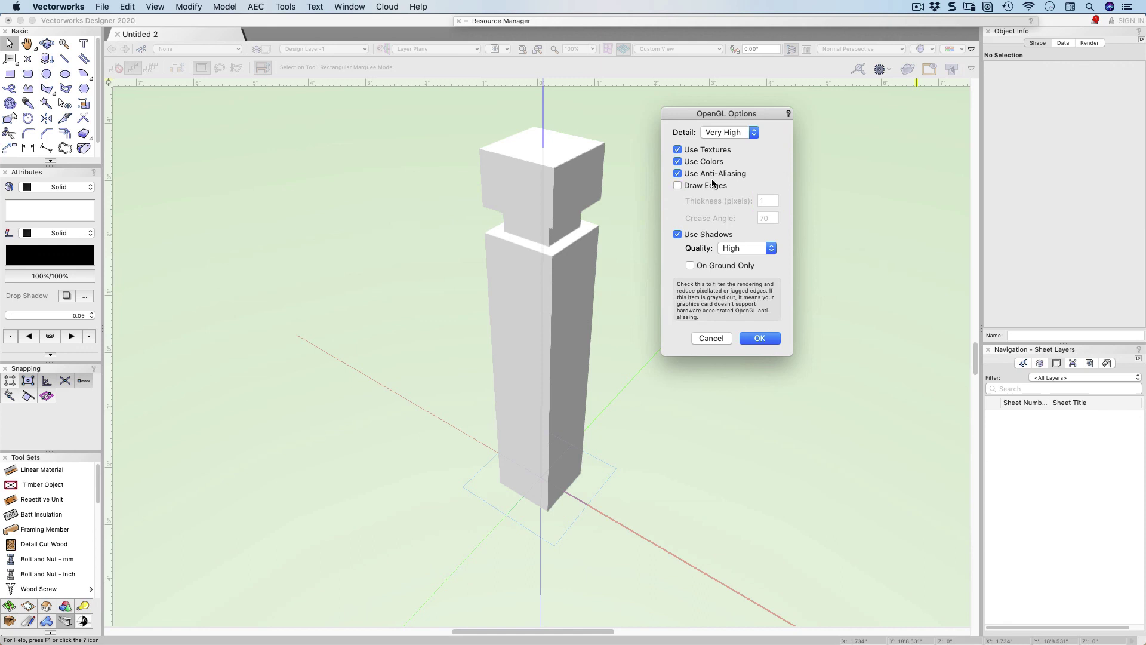
{"action": "left_click", "coordinate": [710, 183]}
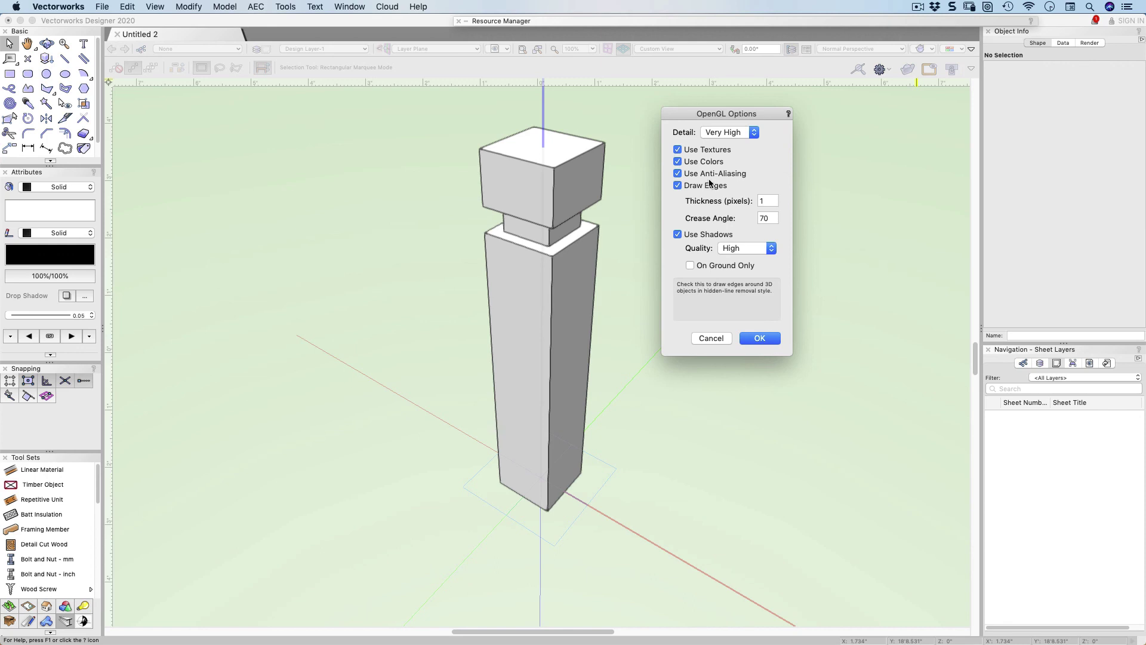
{"action": "mouse_move", "coordinate": [726, 171]}
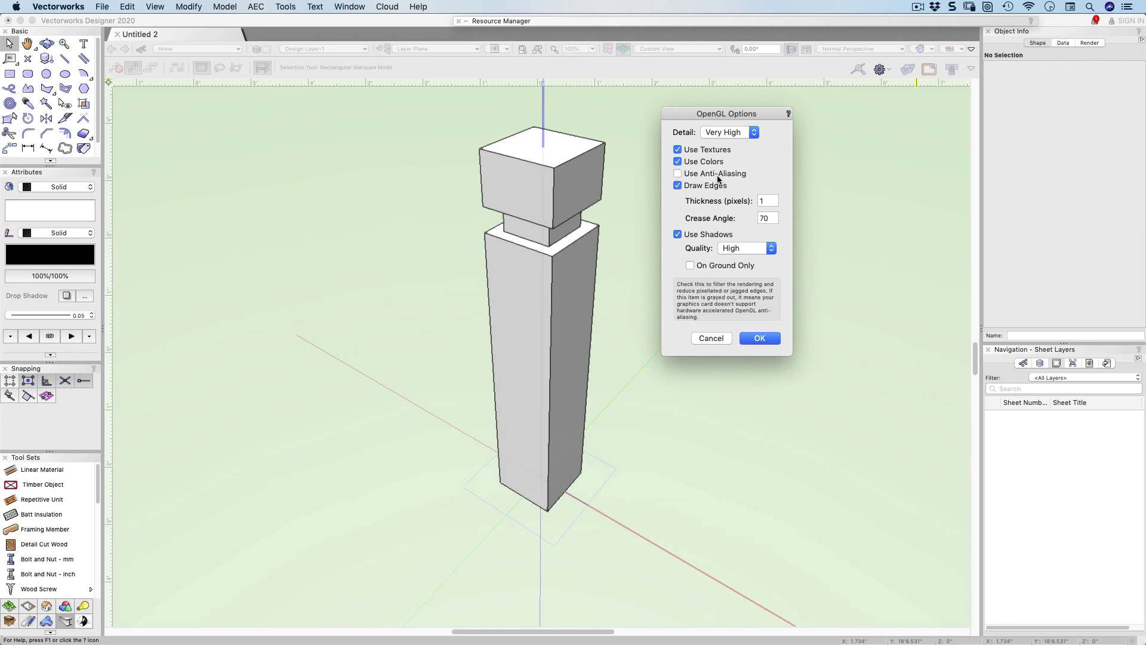
{"action": "left_click", "coordinate": [707, 189]}
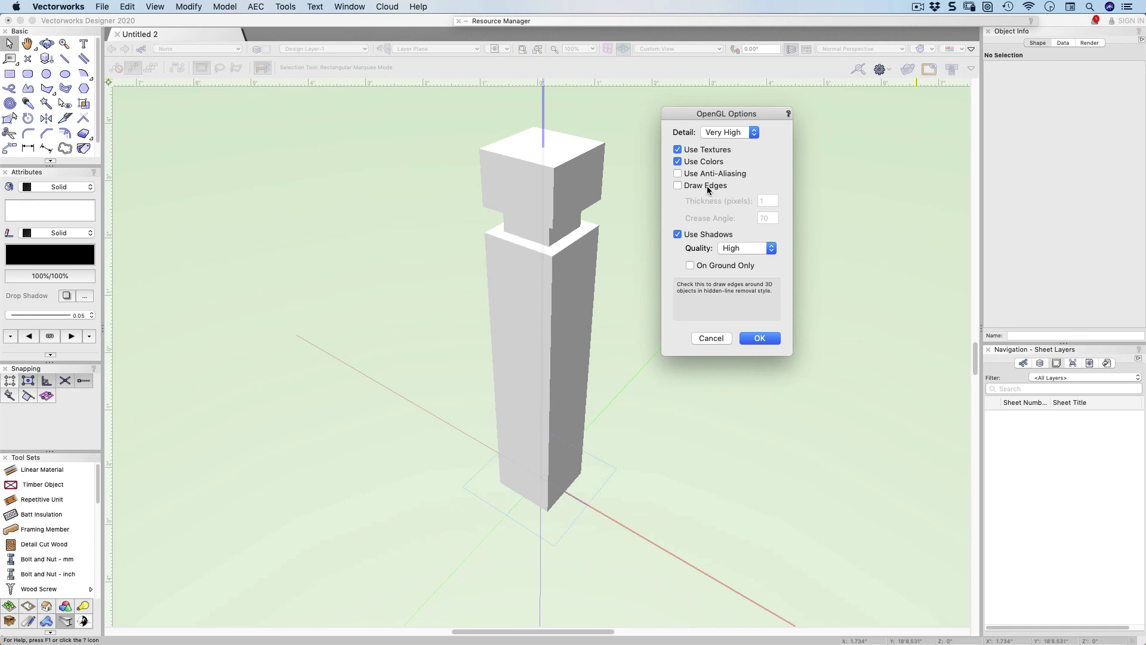
{"action": "left_click", "coordinate": [702, 178]}
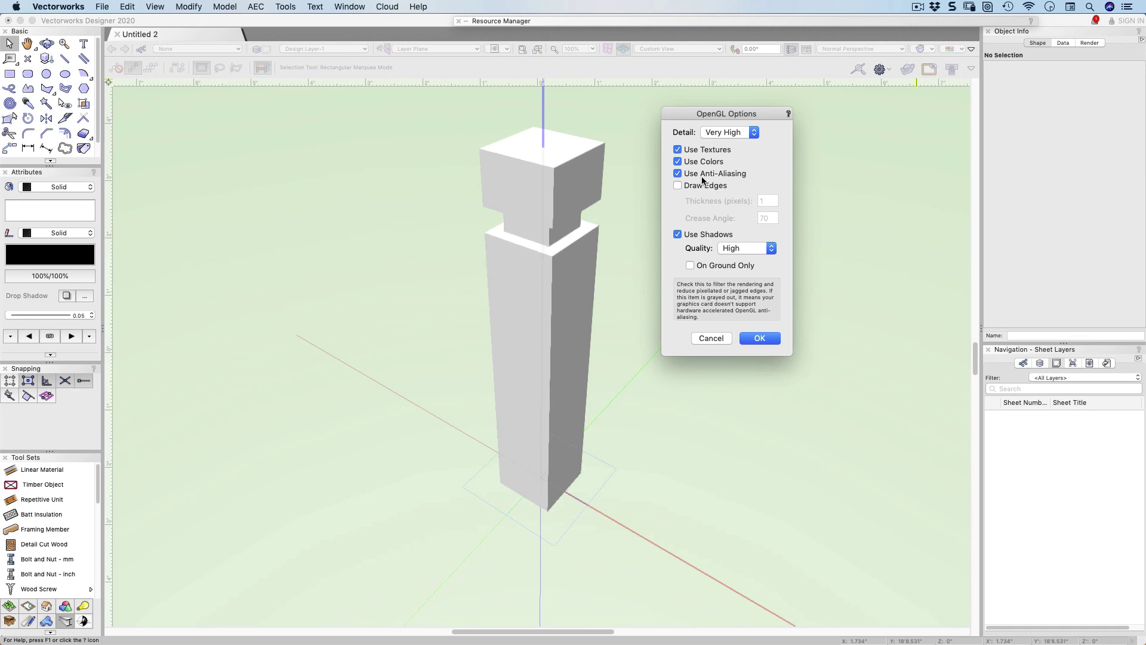
{"action": "left_click", "coordinate": [701, 187]}
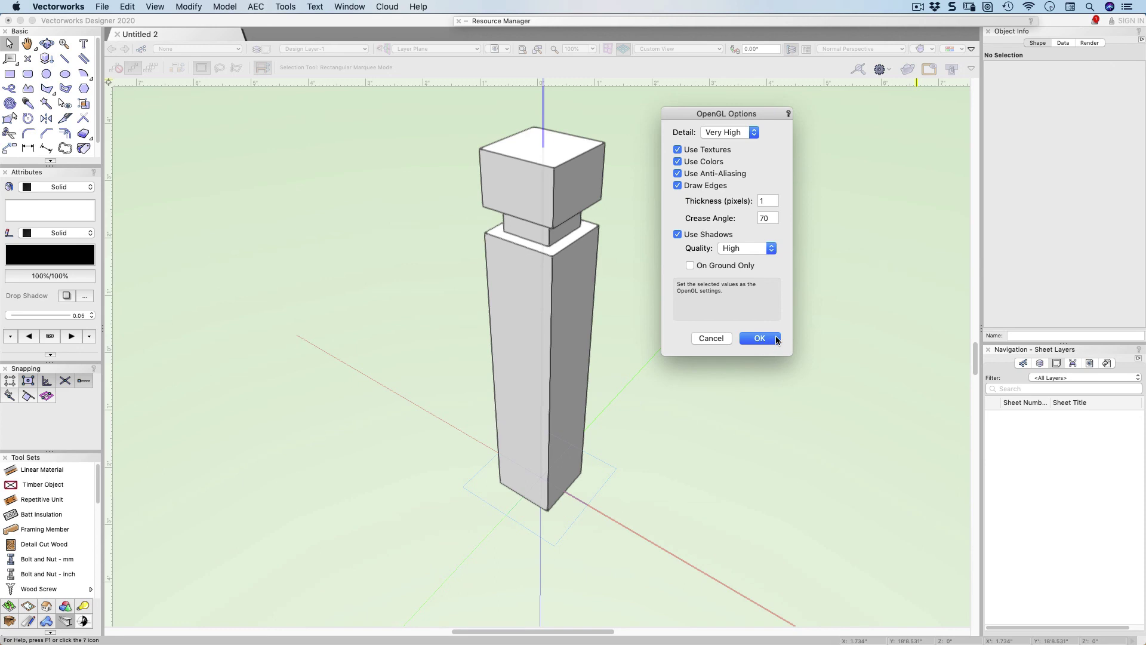
{"action": "left_click", "coordinate": [766, 338]}
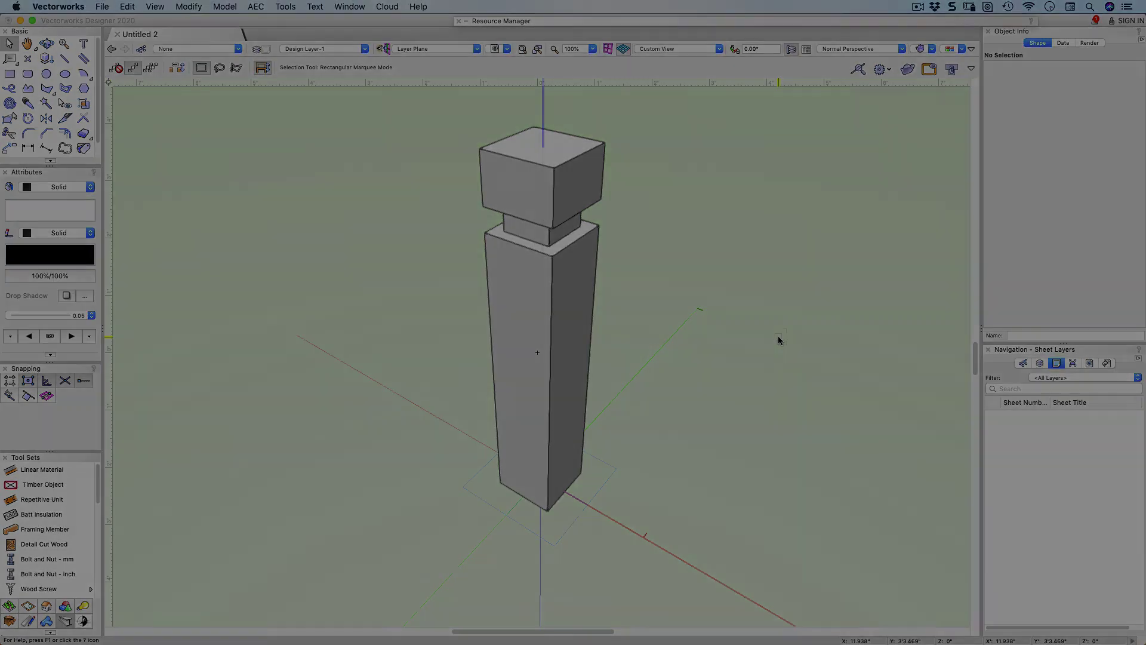